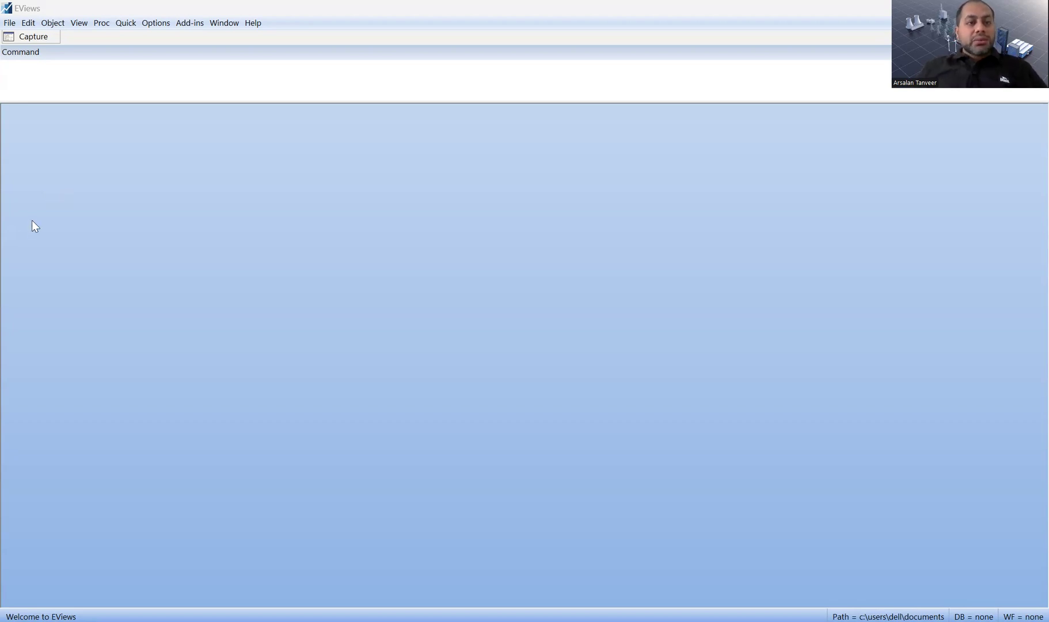
Open D:\Expert\Israr Njust\Paper 1 sheet.xlsx for import.
left_click(9, 21)
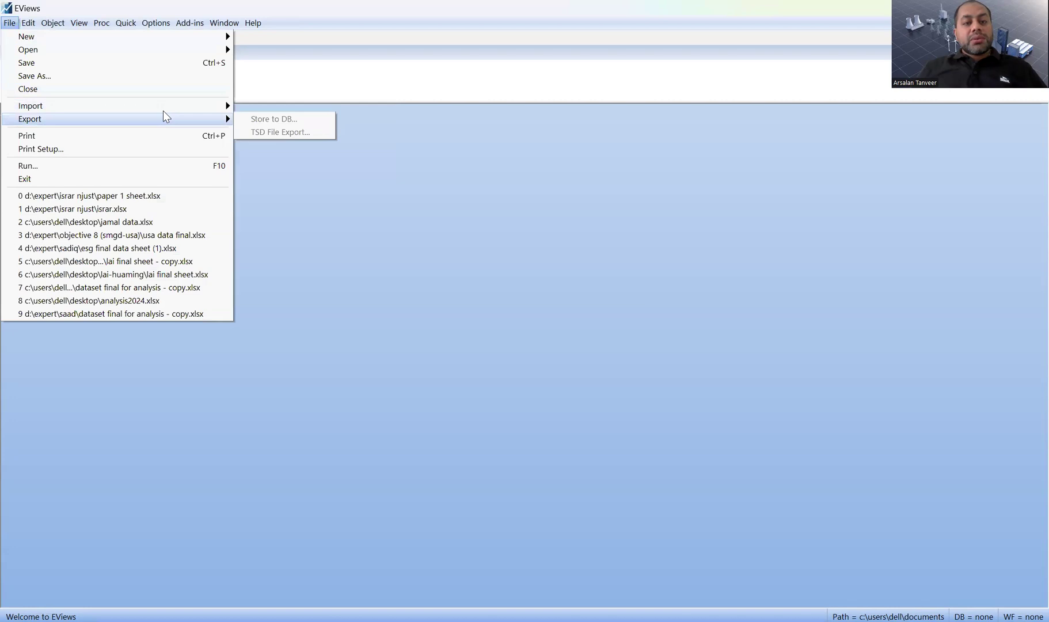
left_click(278, 105)
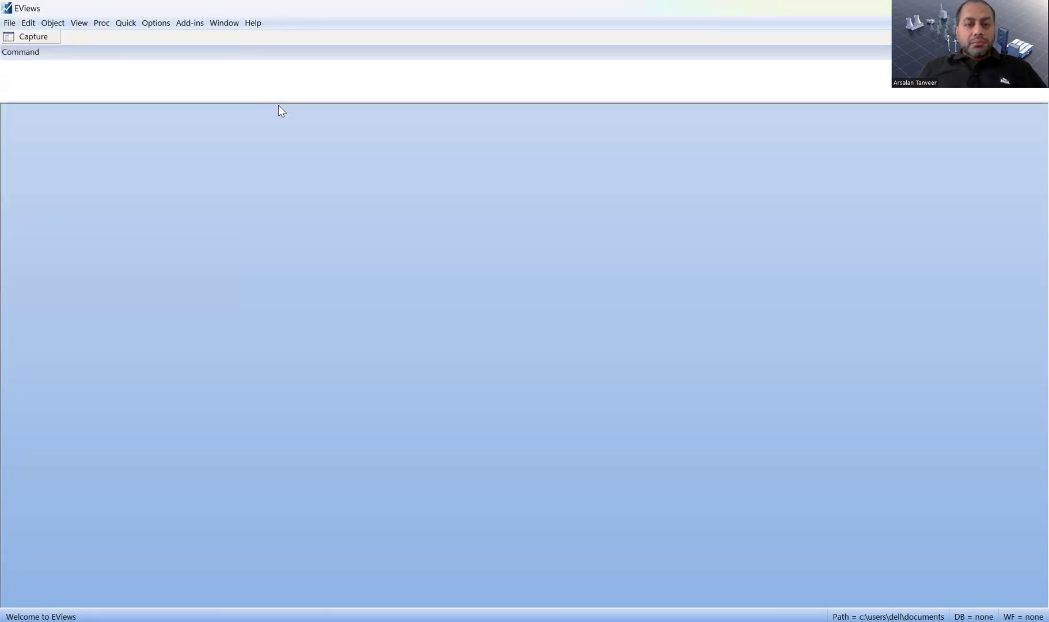
left_click_drag(109, 144, 108, 234)
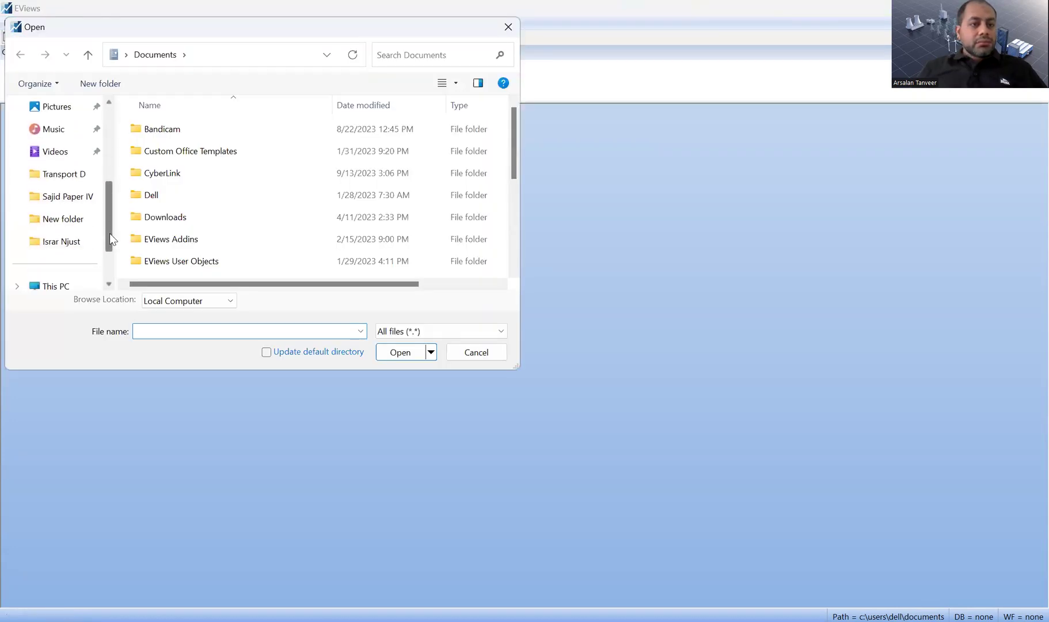
left_click(60, 241)
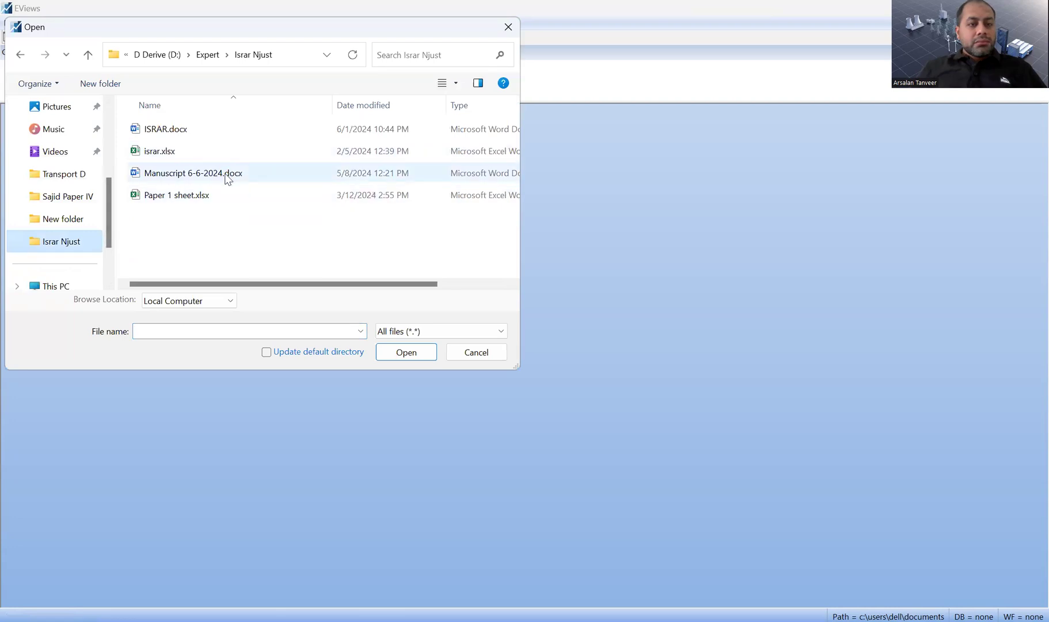
left_click(228, 196)
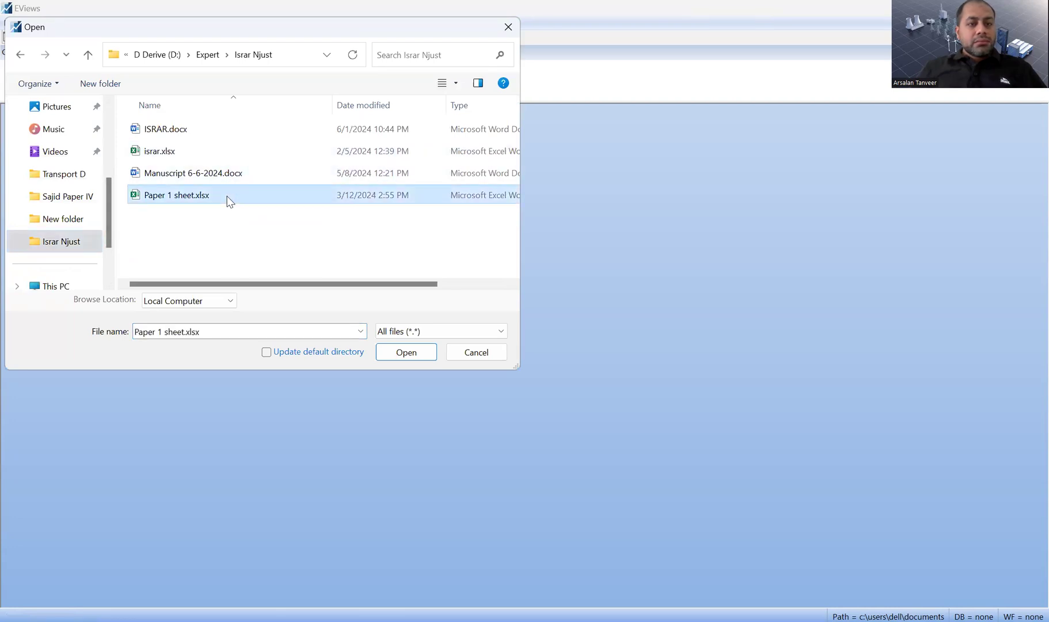
left_click(385, 353)
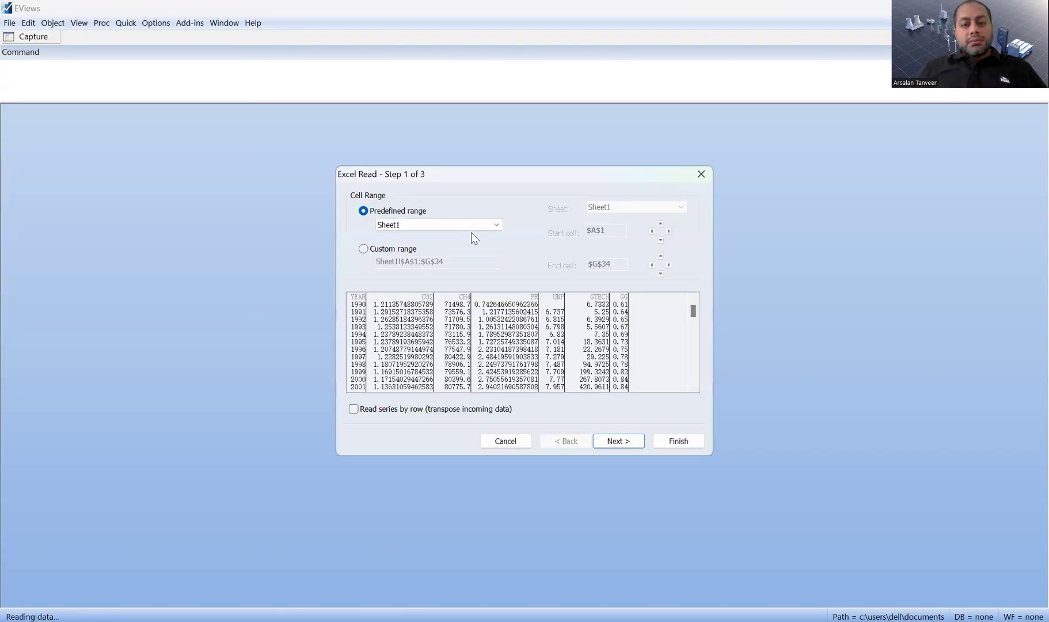
Import the LOG Sheet worksheet, keeping the default header and workfile structure settings.
left_click(473, 229)
left_click(469, 244)
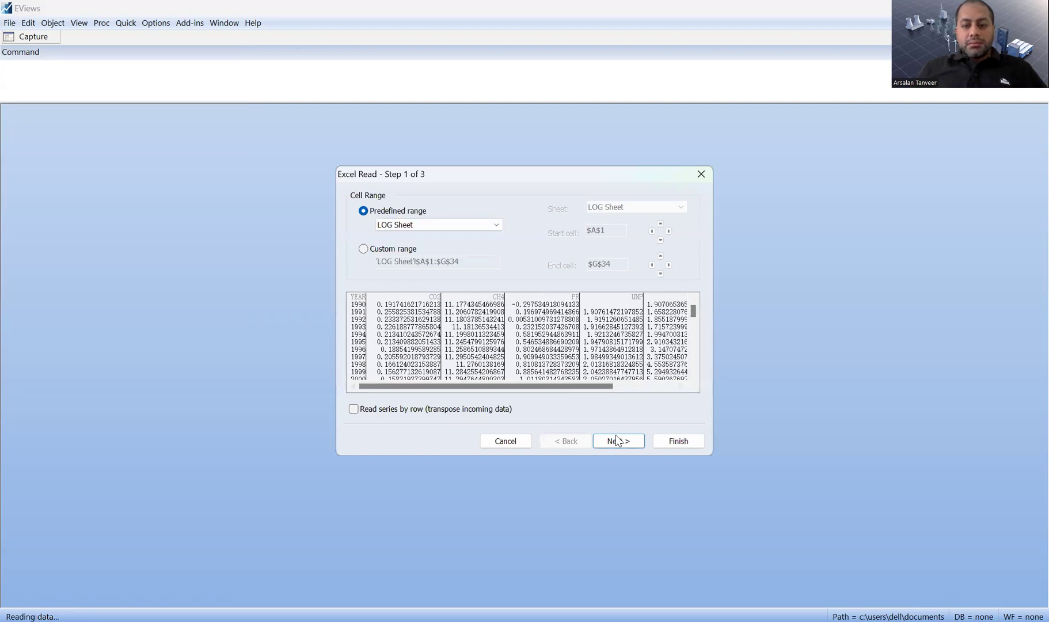
left_click(617, 441)
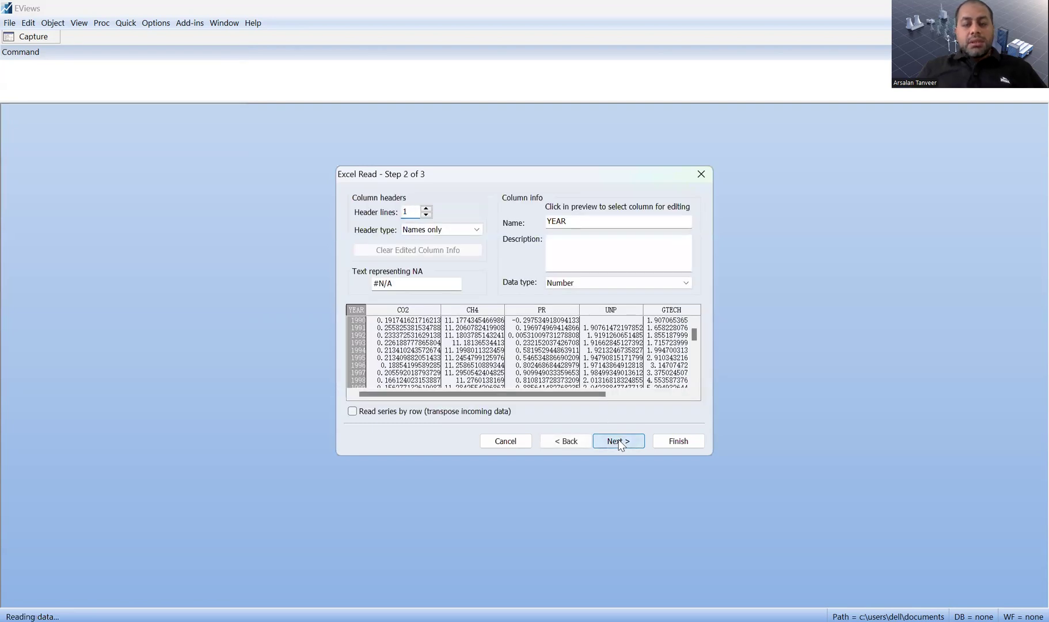
left_click(619, 441)
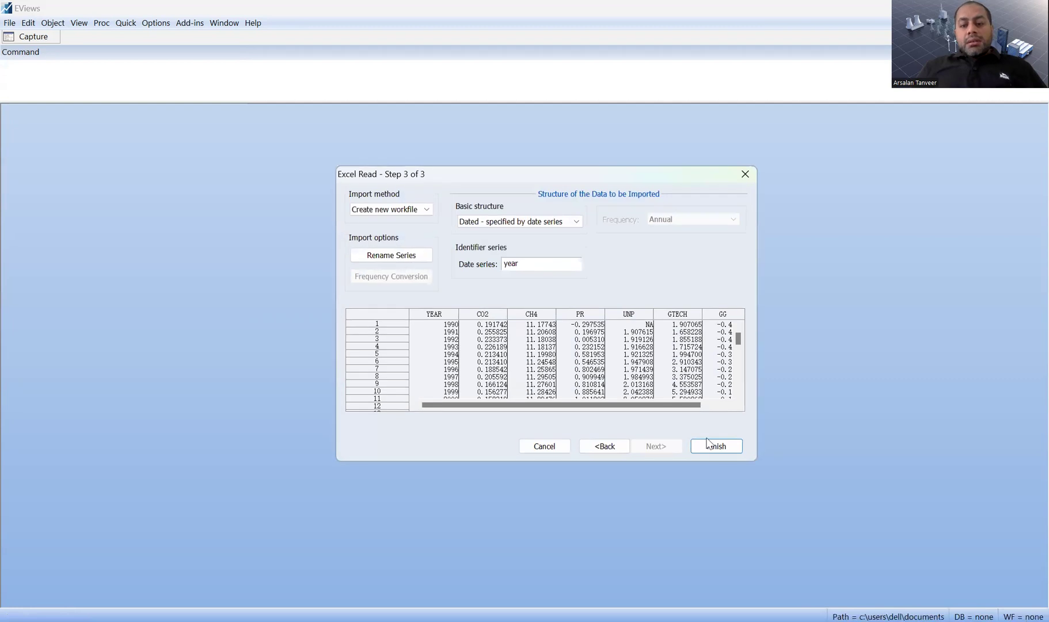
left_click(709, 444)
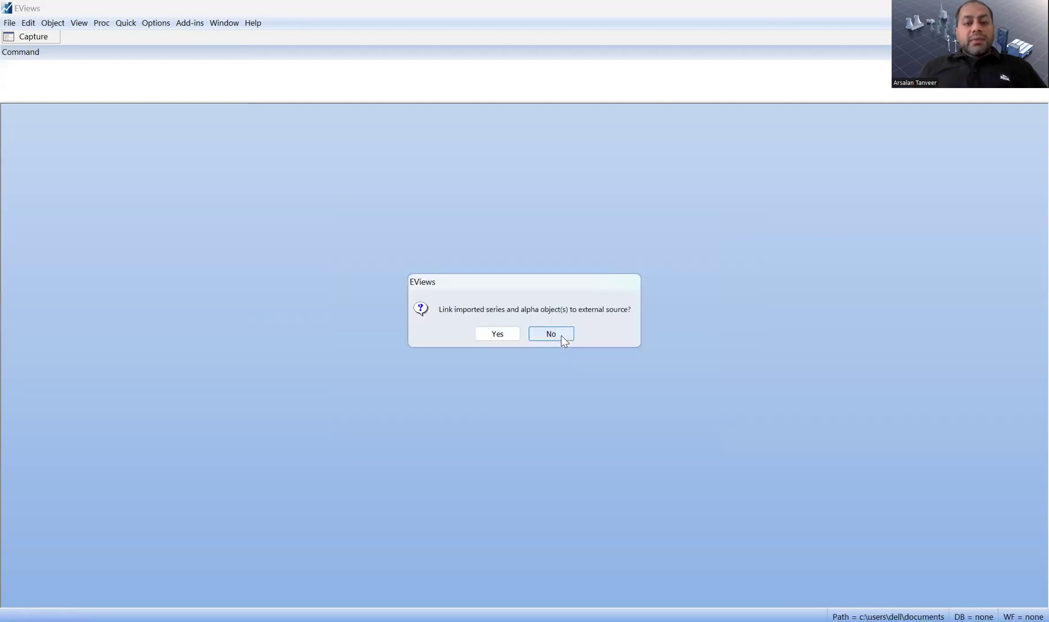
Decline linking, then open co2, gg, gtech, pr and unp together as an equation.
key("Return")
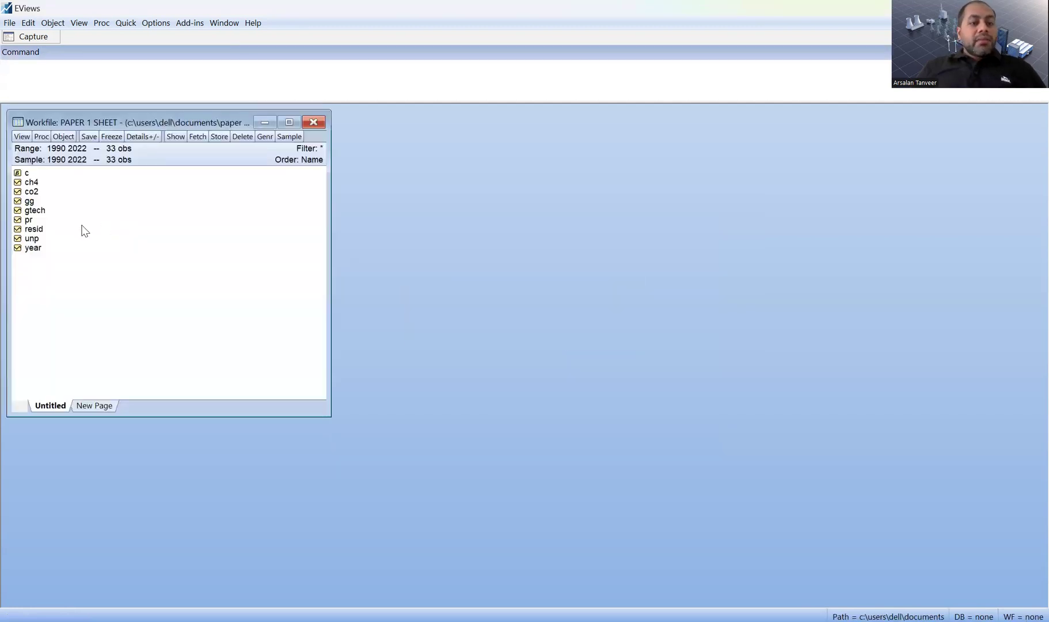
left_click(56, 194)
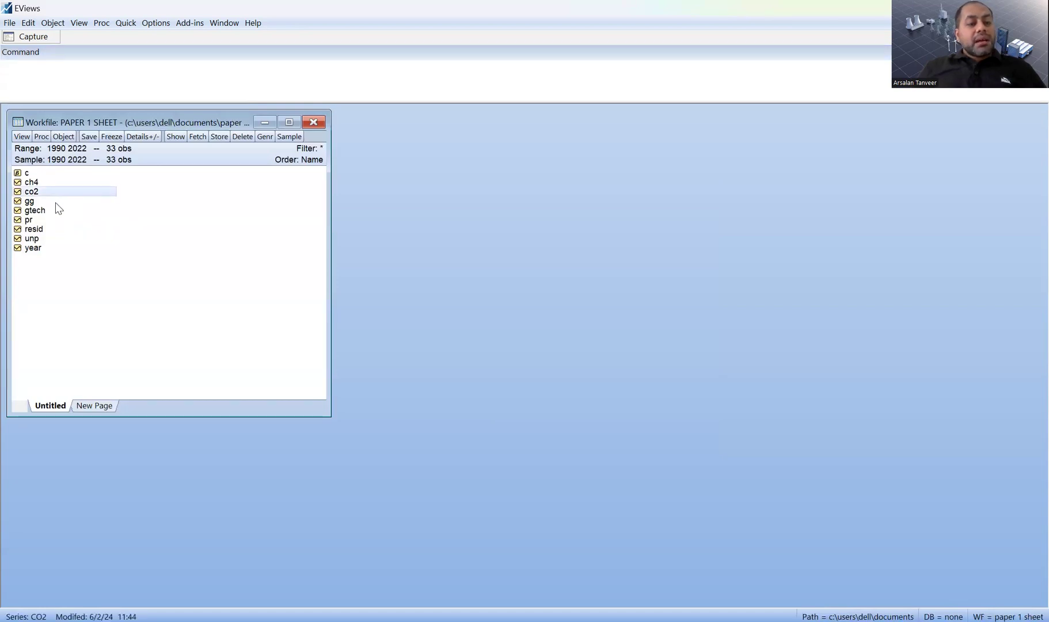
left_click(56, 203, "ctrl")
left_click(57, 211, "ctrl")
left_click(56, 220, "ctrl")
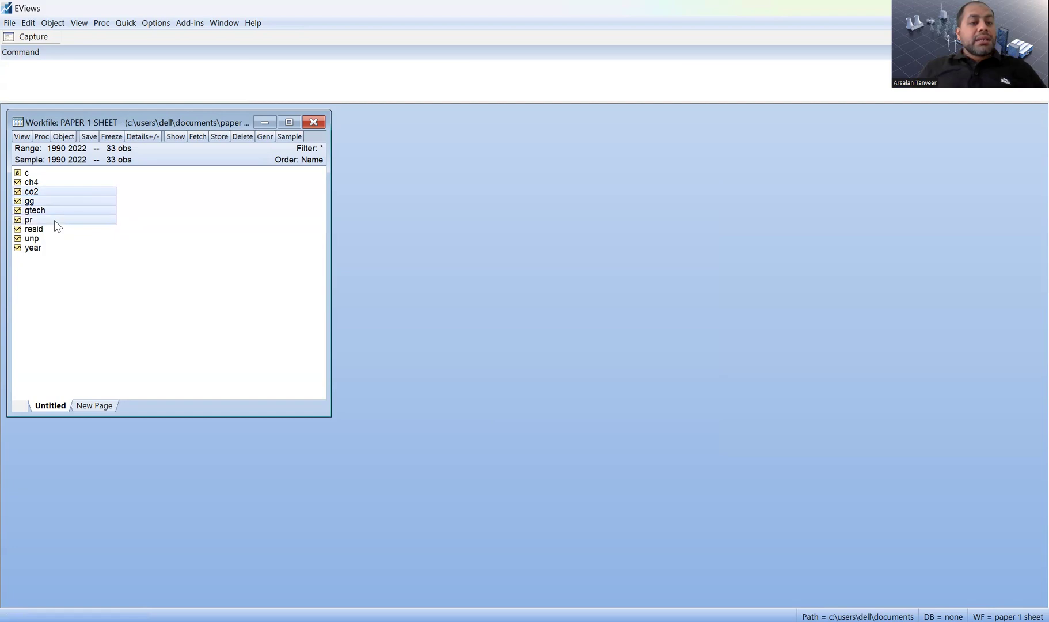
left_click(63, 240, "ctrl")
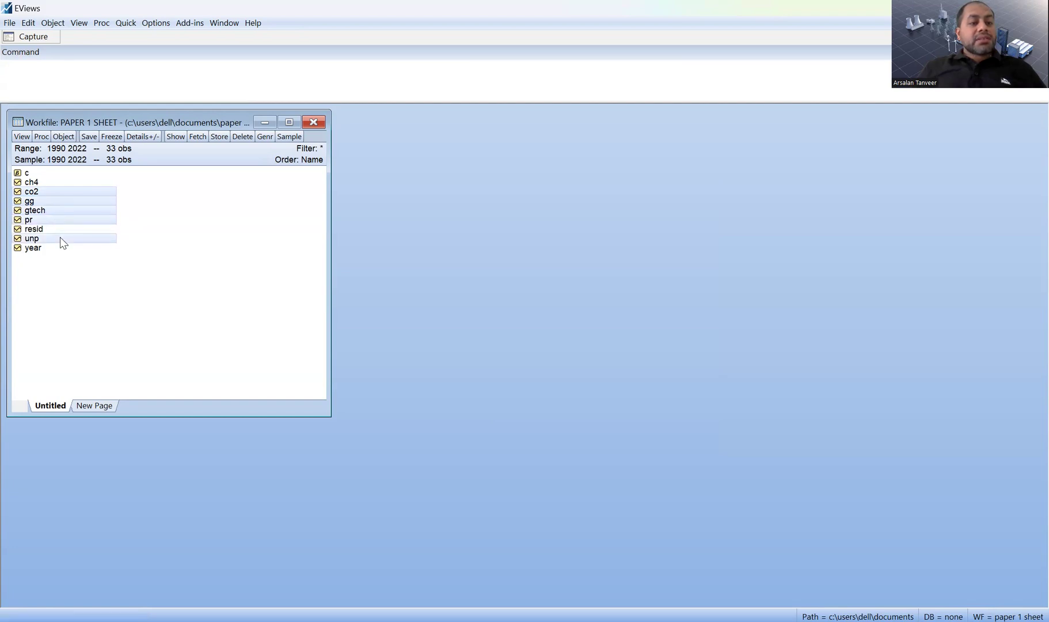
right_click(74, 200)
mouse_move(208, 205)
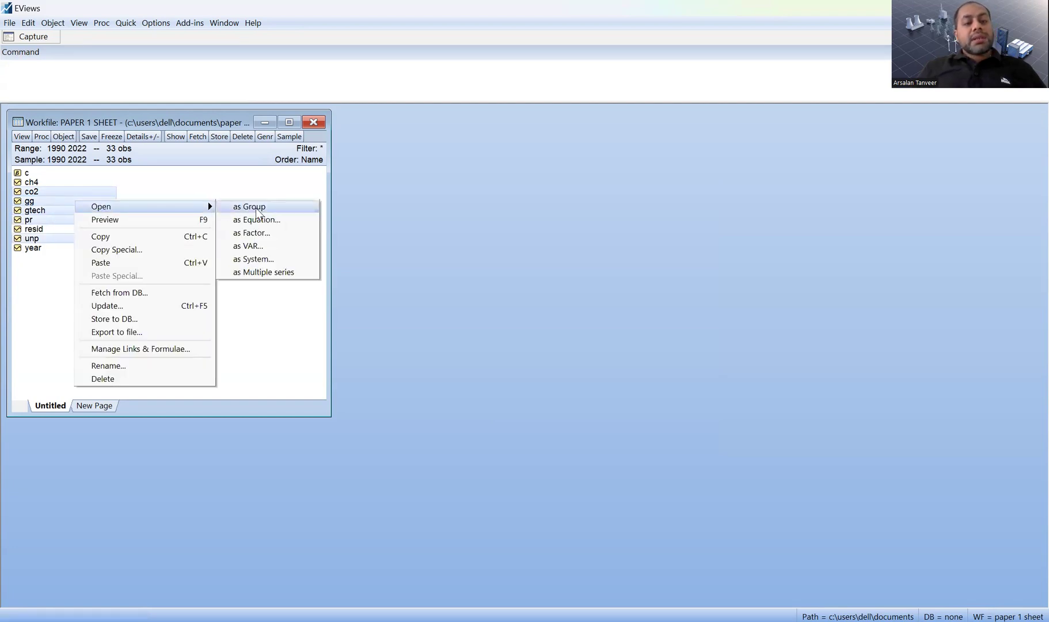
left_click(262, 217)
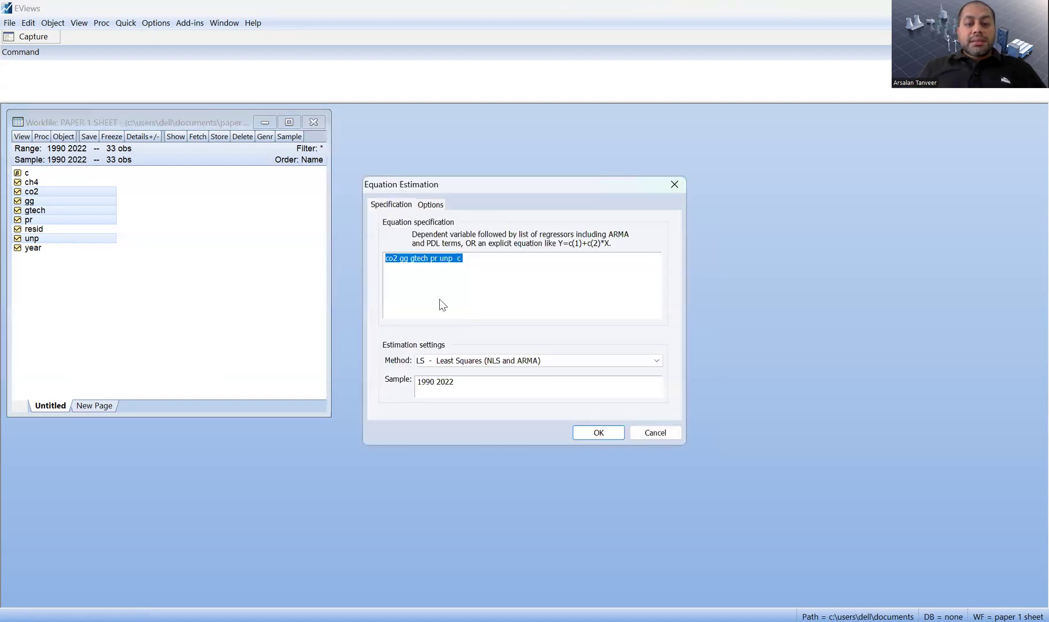
Estimate it by ARDL with max 1 dependent lag and 0 regressor lags.
left_click(571, 360)
left_click(522, 531)
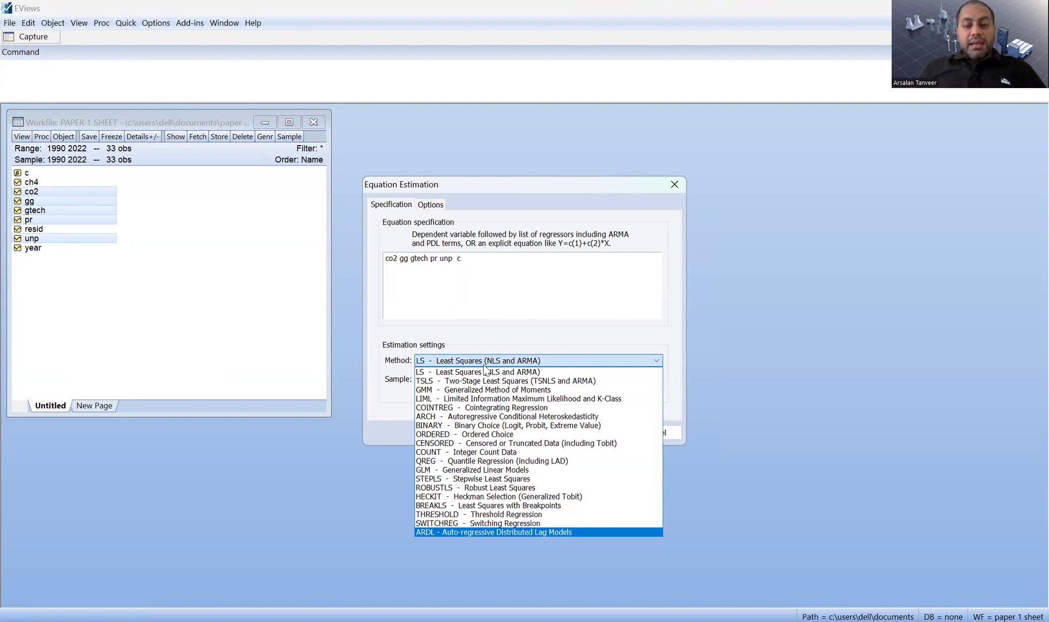
left_click(550, 292)
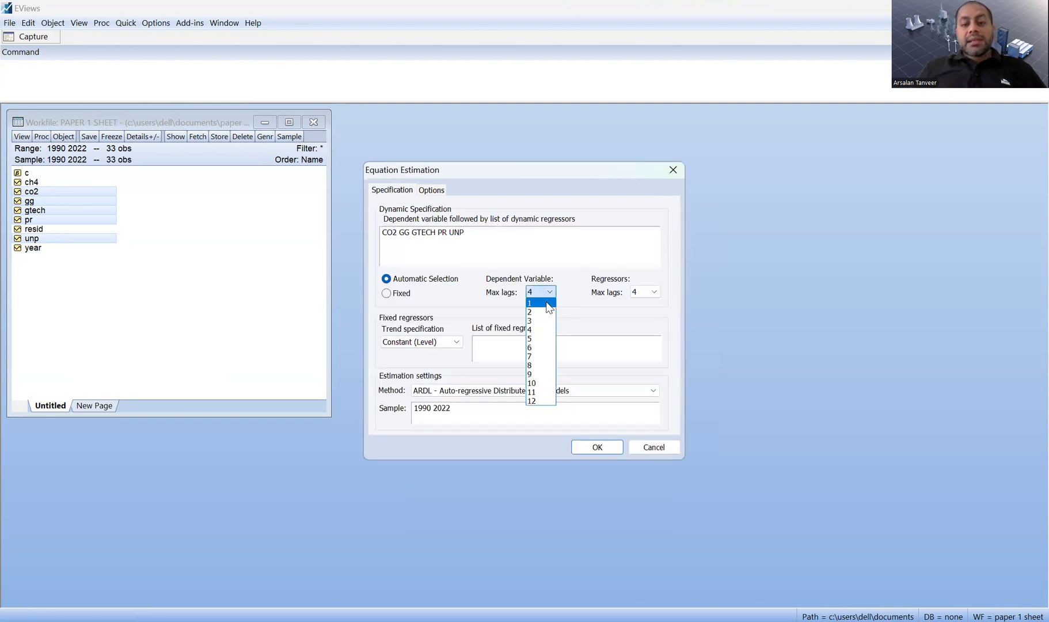
left_click(541, 303)
left_click(653, 294)
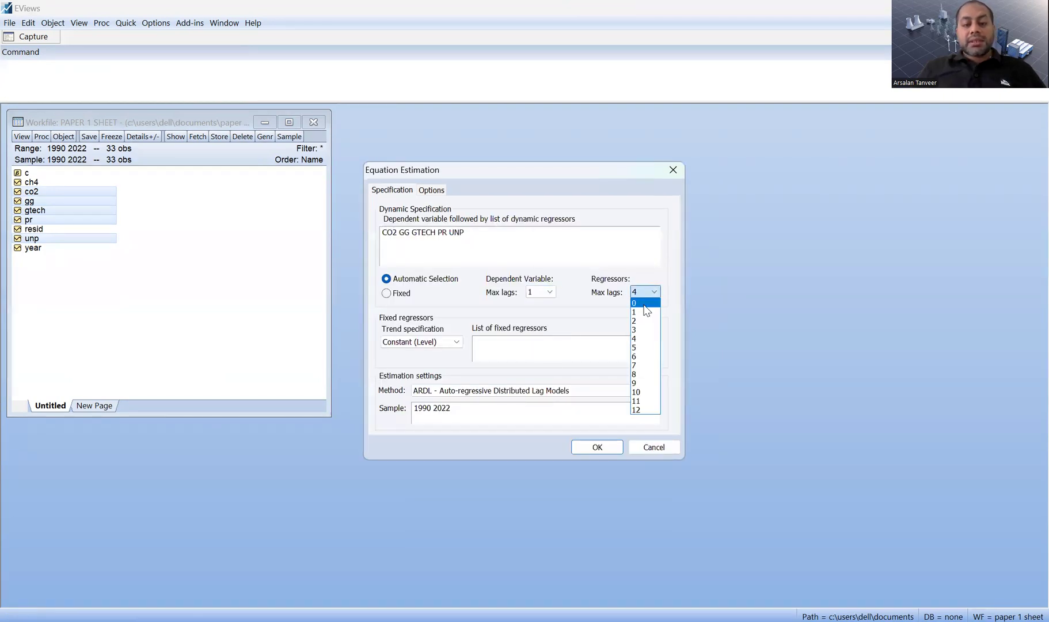
left_click(644, 300)
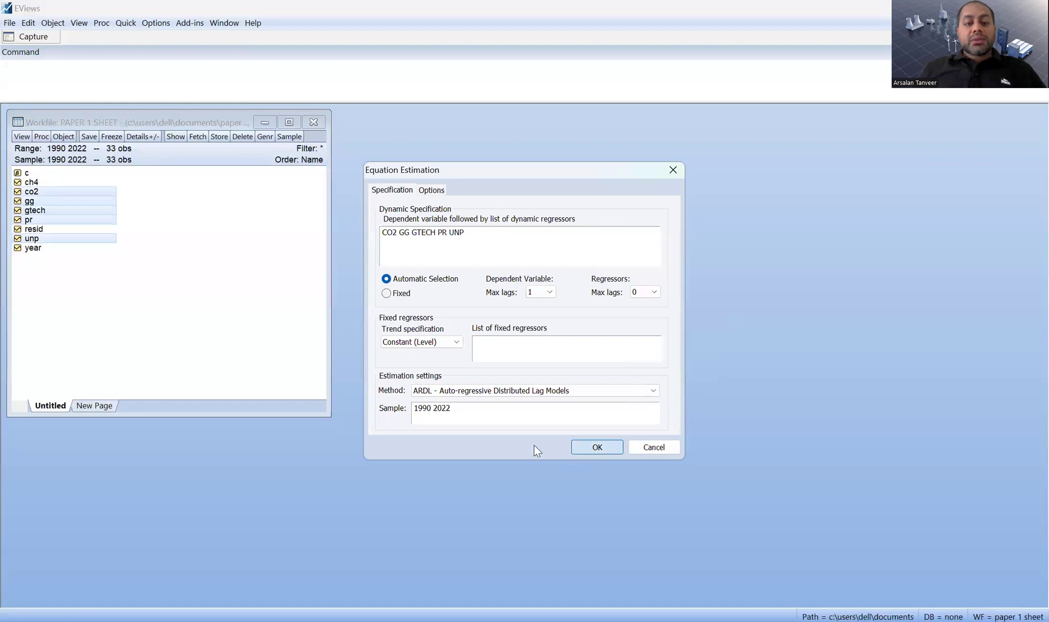
key("Return")
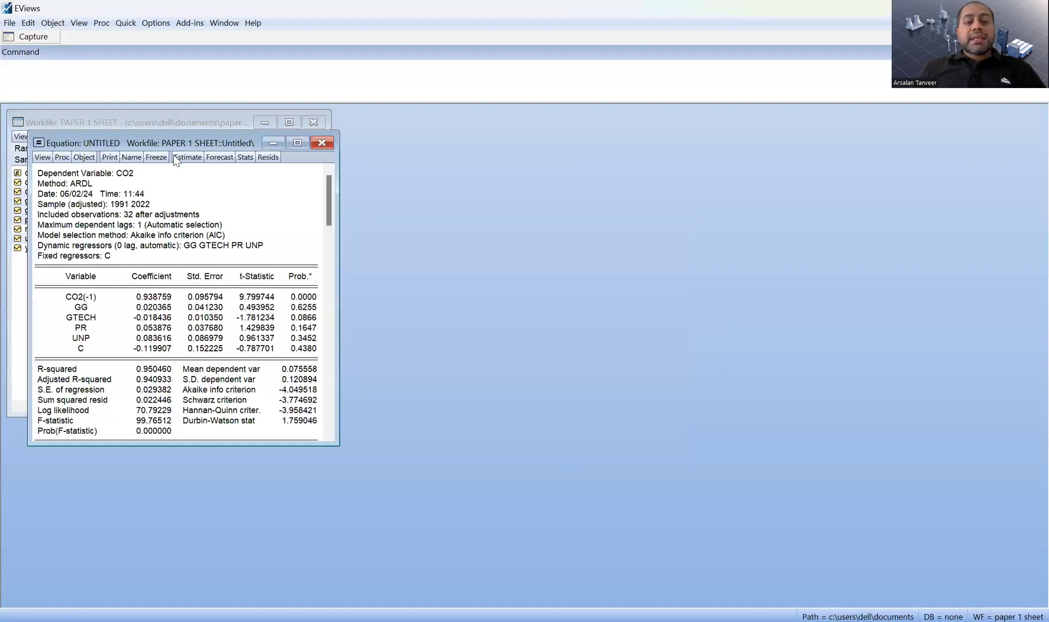
Run the Make Nonlinear ARDL add-in on the equation, getting a 'No Threshold Variable' error.
left_click_drag(173, 143, 488, 182)
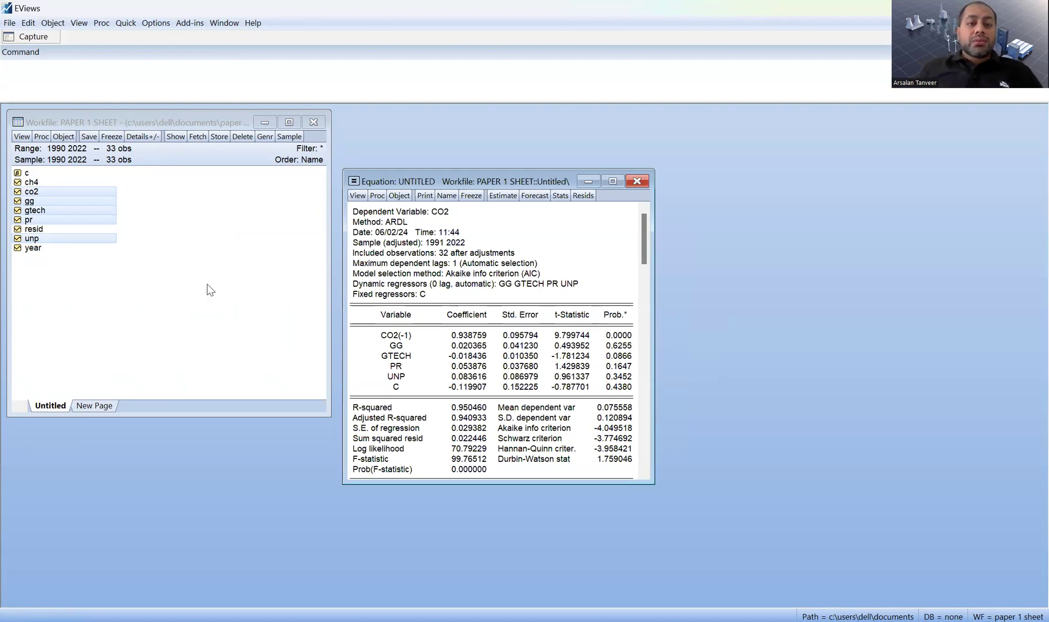
left_click(191, 22)
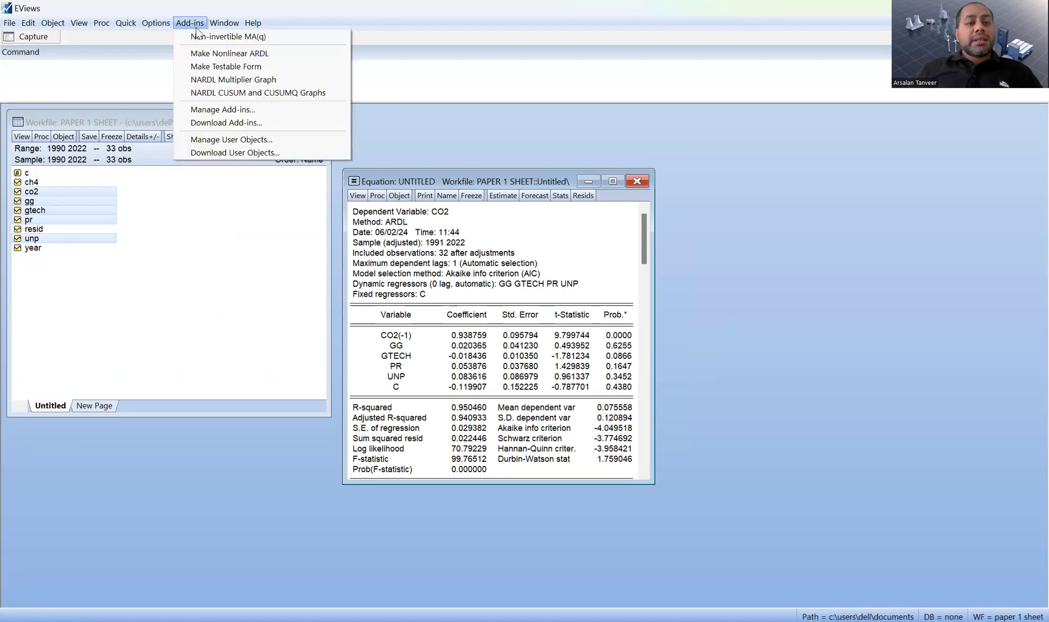
left_click(277, 57)
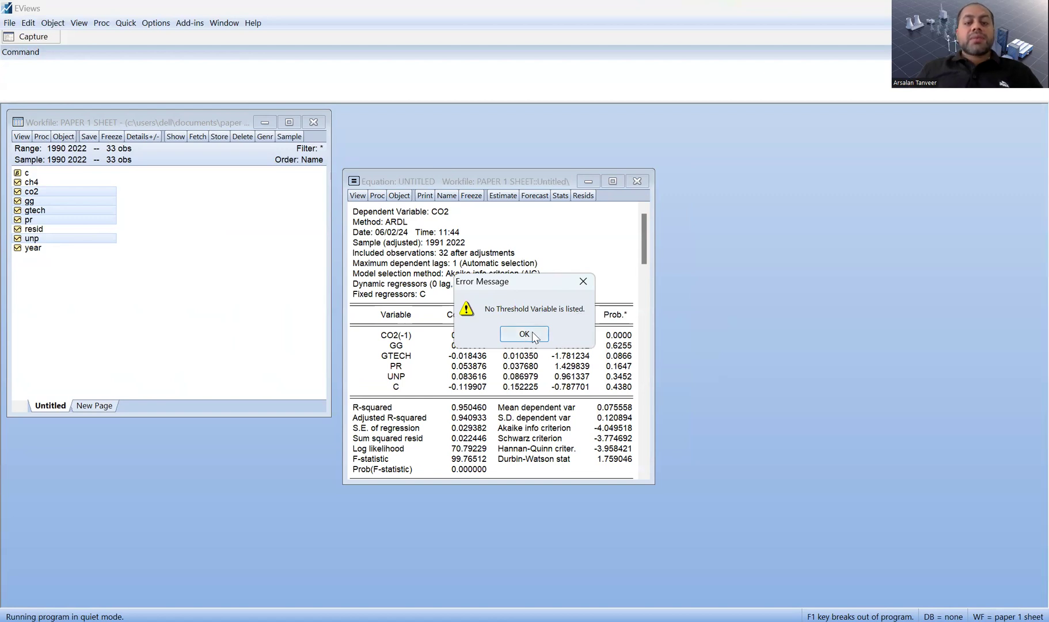
In the equation's label view, add an Asyvars attribute with the value PR.
left_click(524, 335)
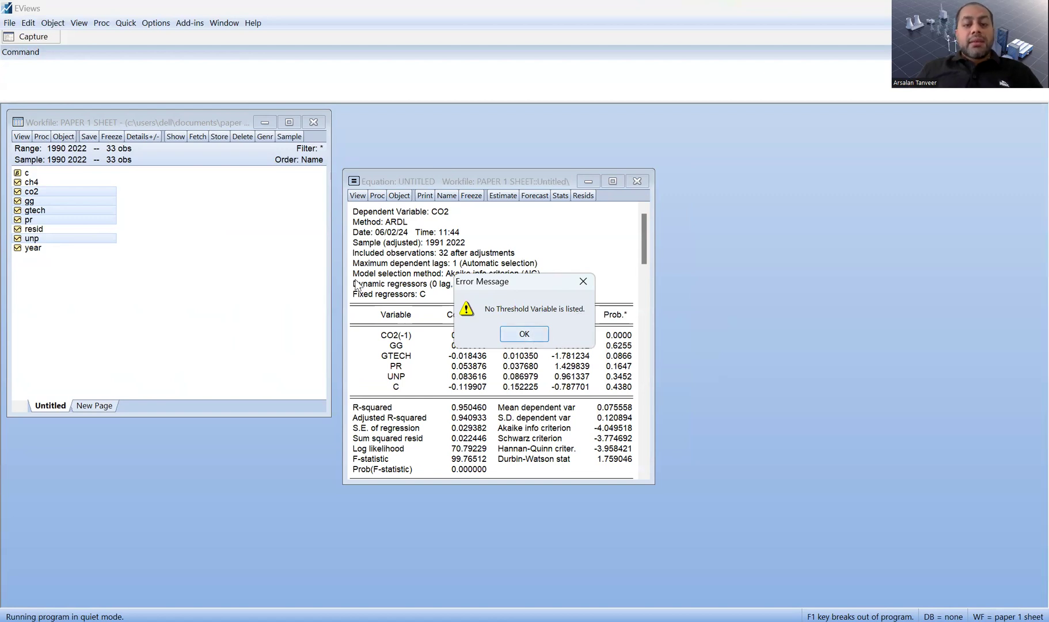
left_click(358, 196)
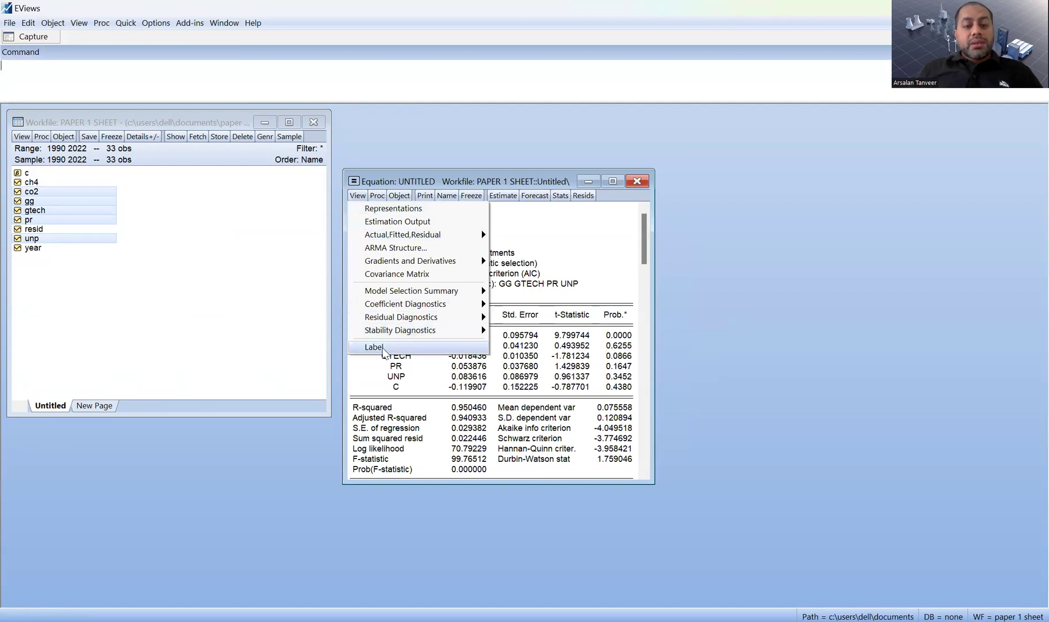
left_click(384, 352)
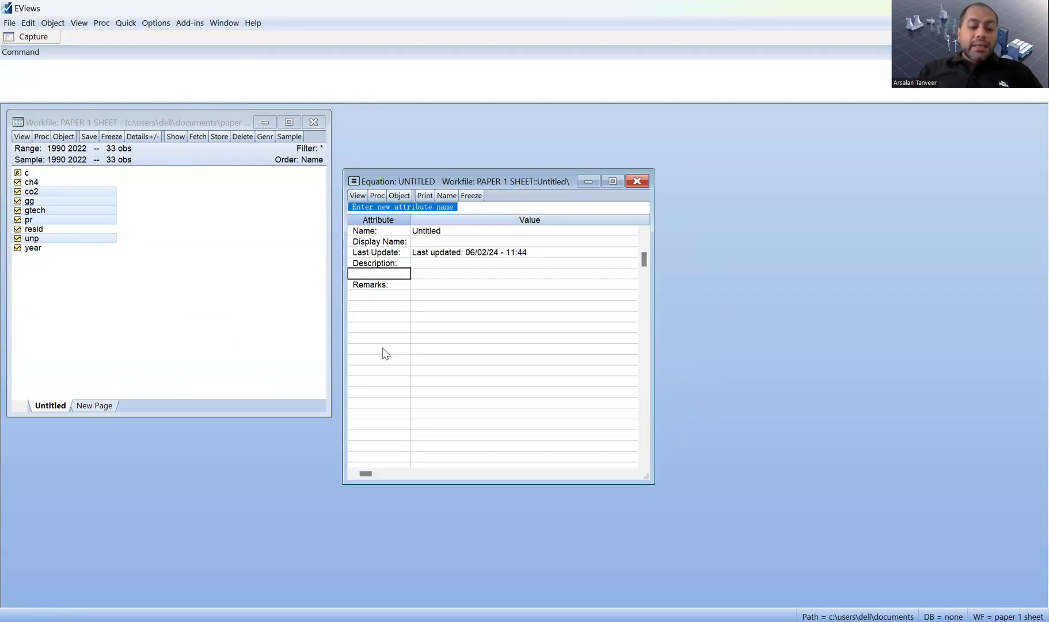
type("A")
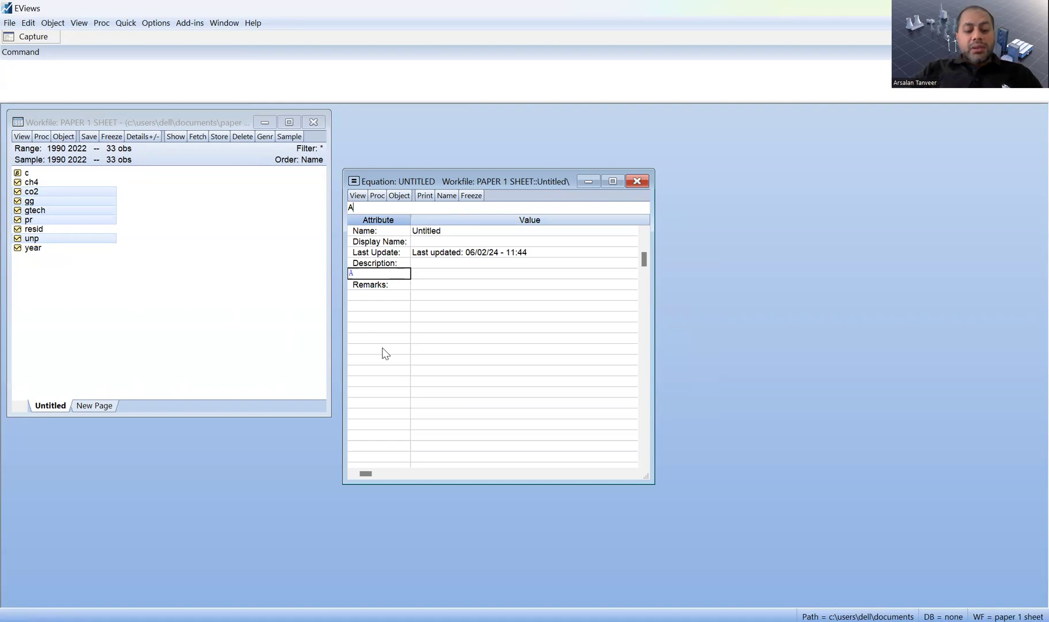
type("syvars:")
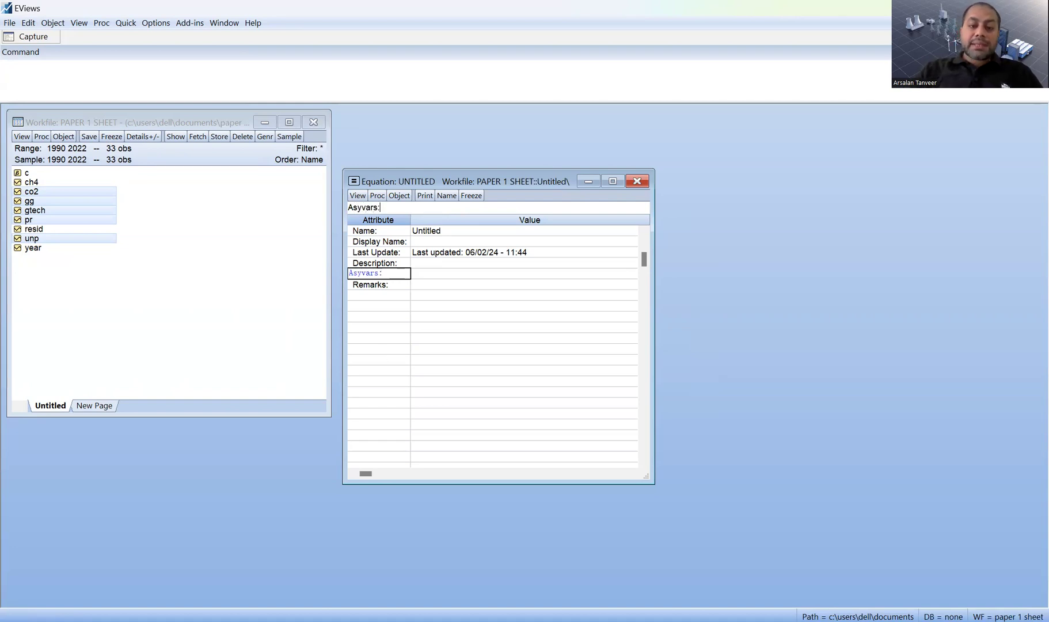
key("Return")
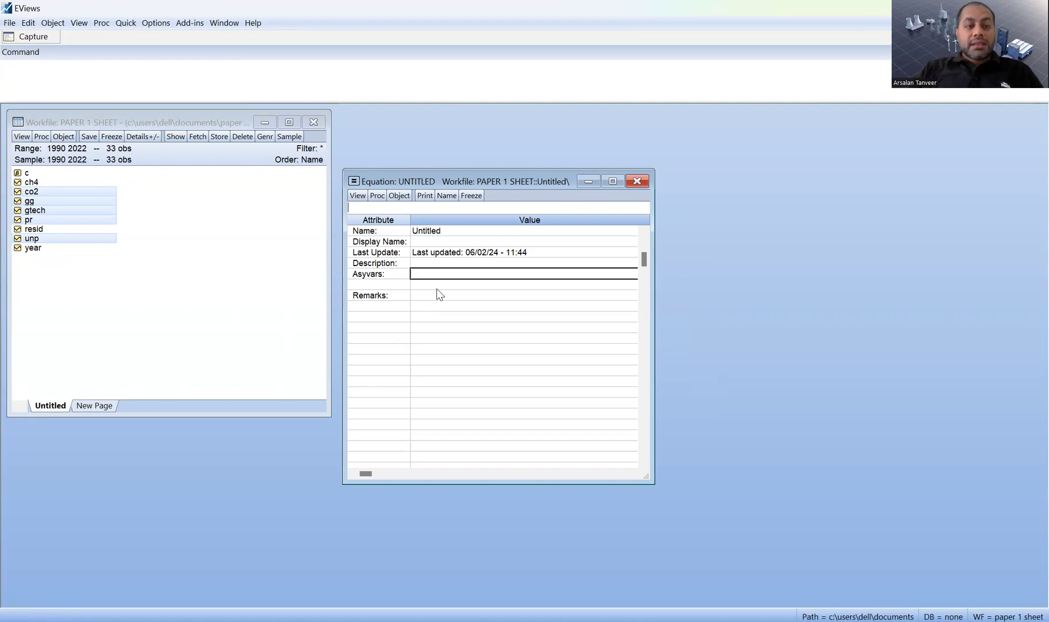
type("PR")
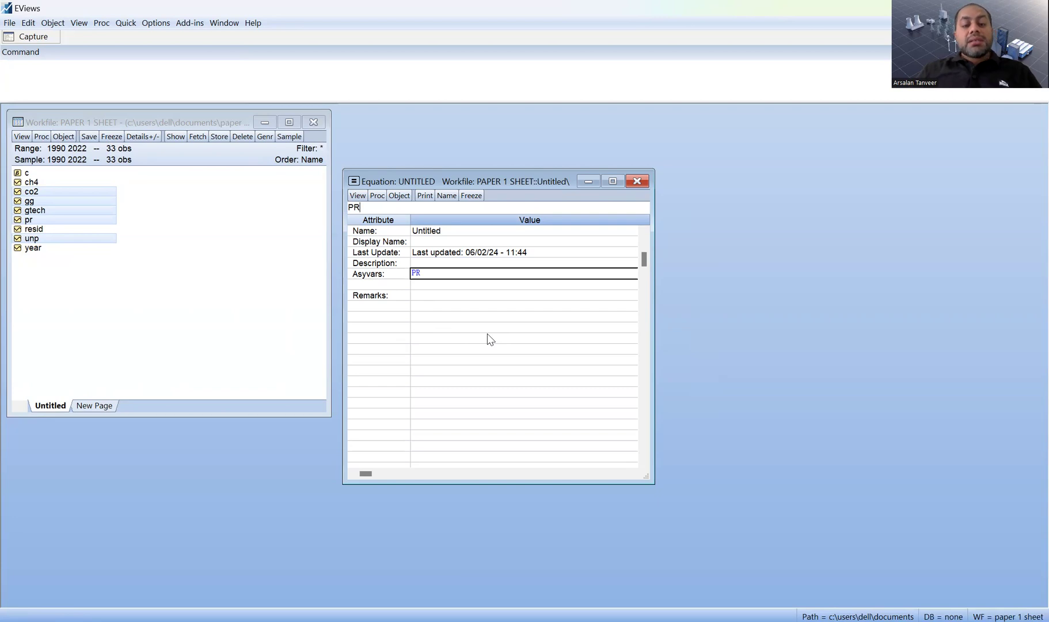
left_click(432, 321)
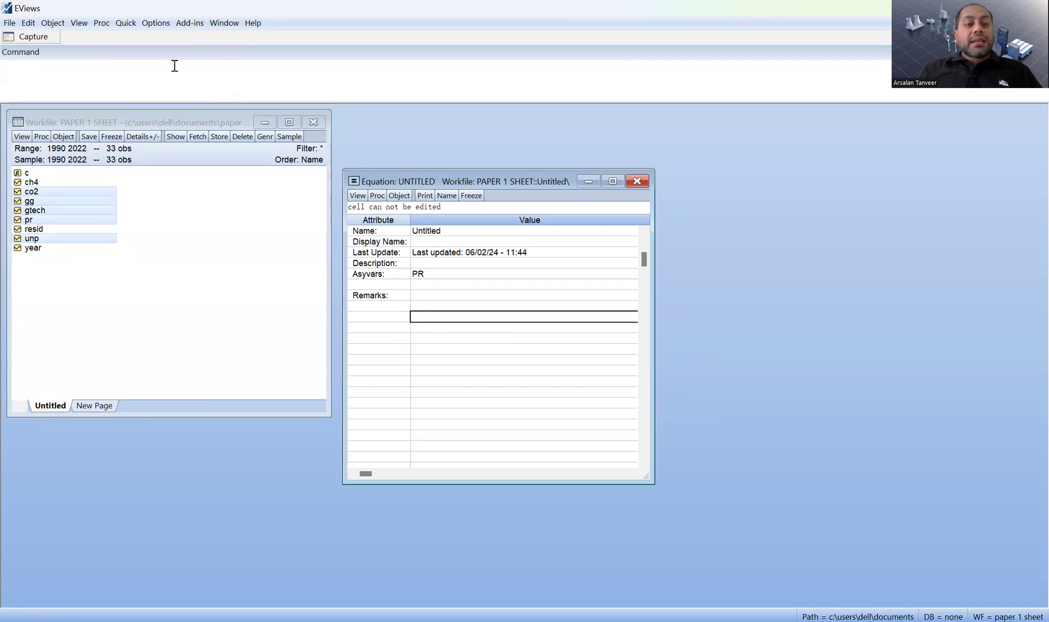
Run Make Nonlinear ARDL to produce NARDL01, then inspect the PR_POS and PR_NEG rows.
left_click(196, 25)
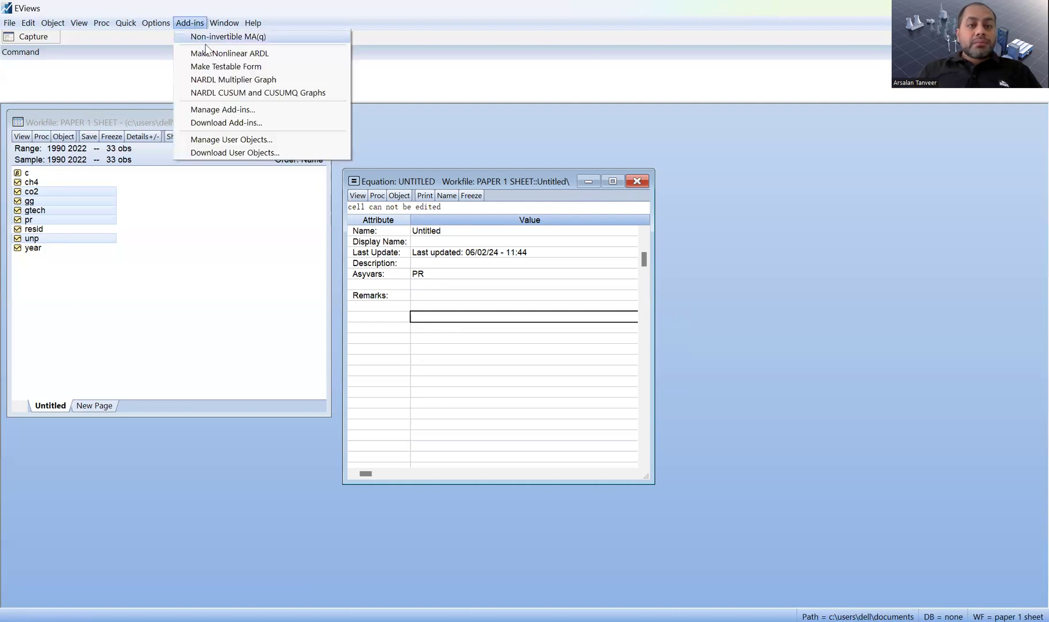
left_click(270, 52)
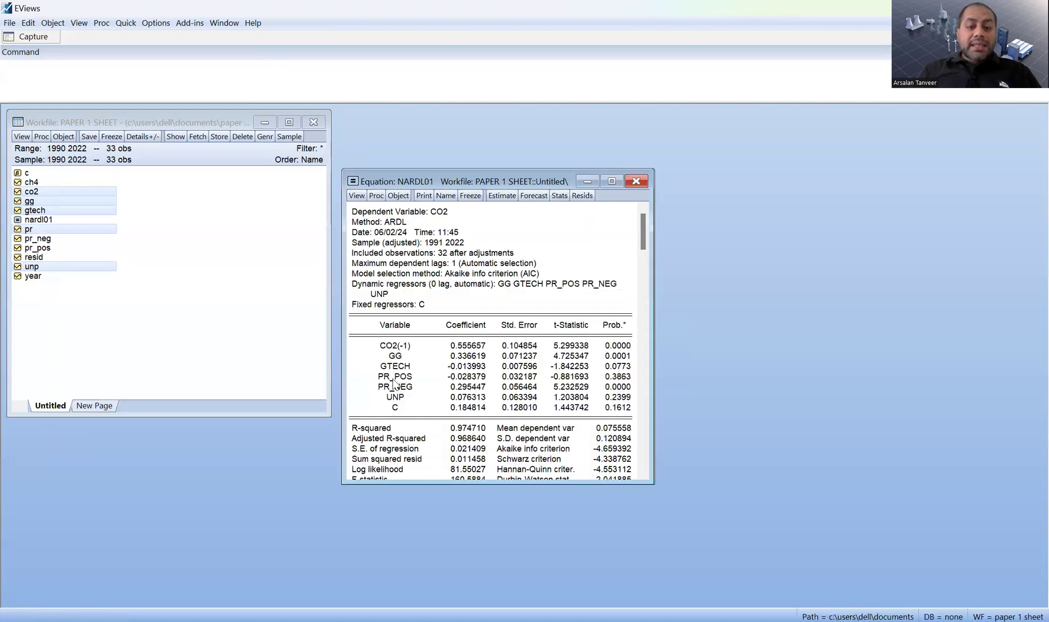
left_click(387, 380)
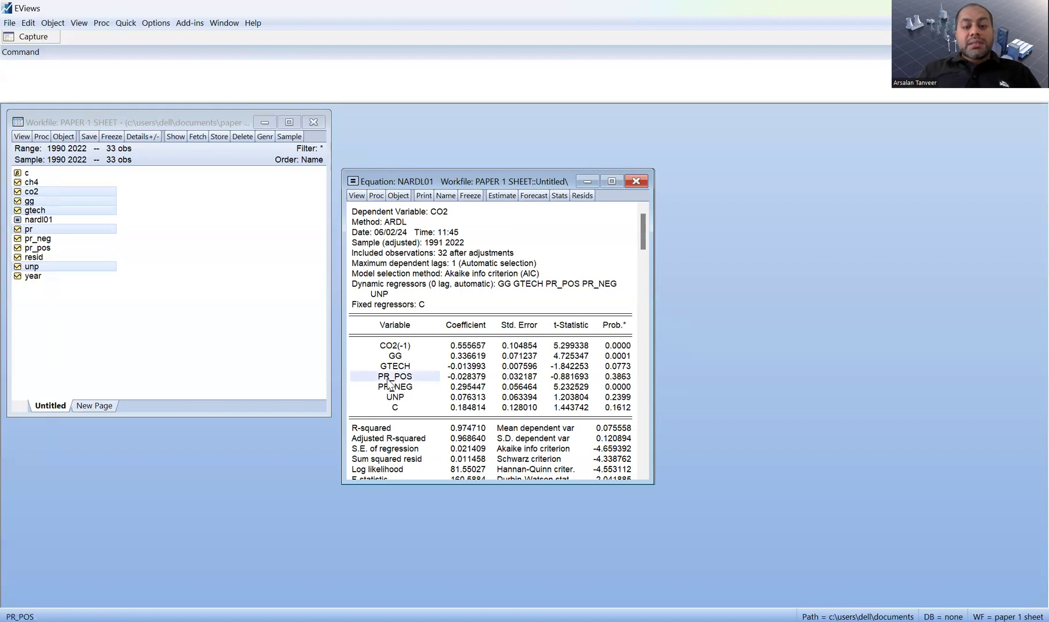
left_click(387, 390)
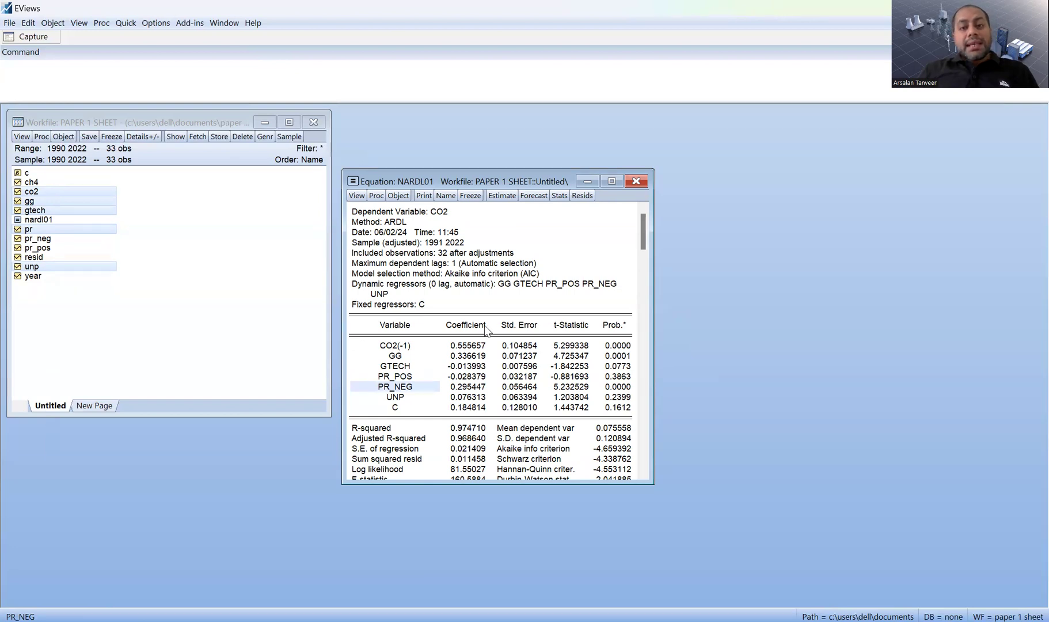
Re-estimate NARDL01 with the method left as ARDL.
left_click(502, 197)
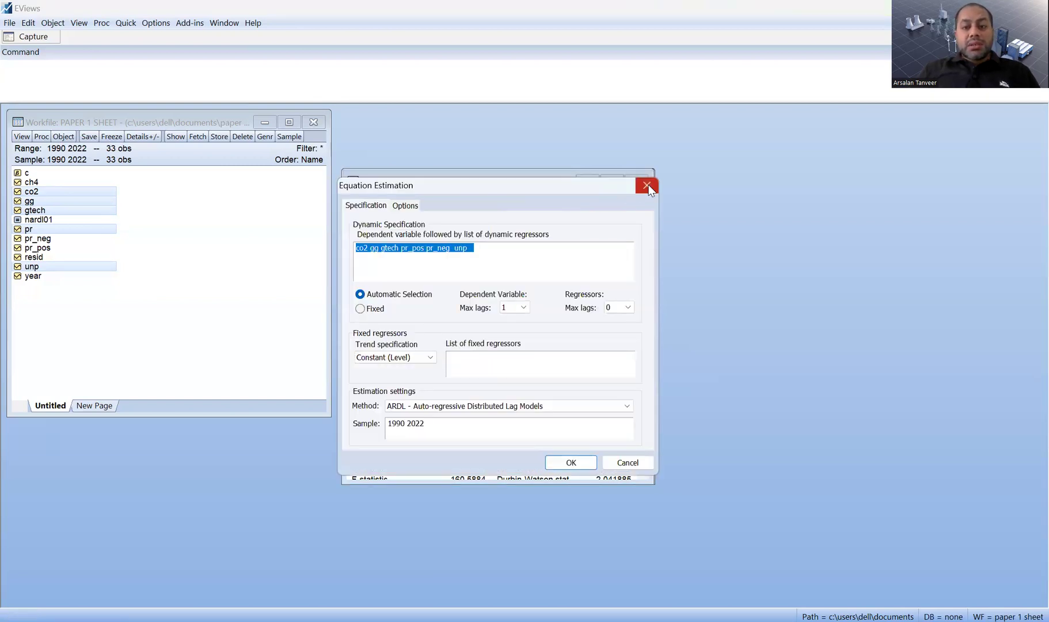
key("Escape")
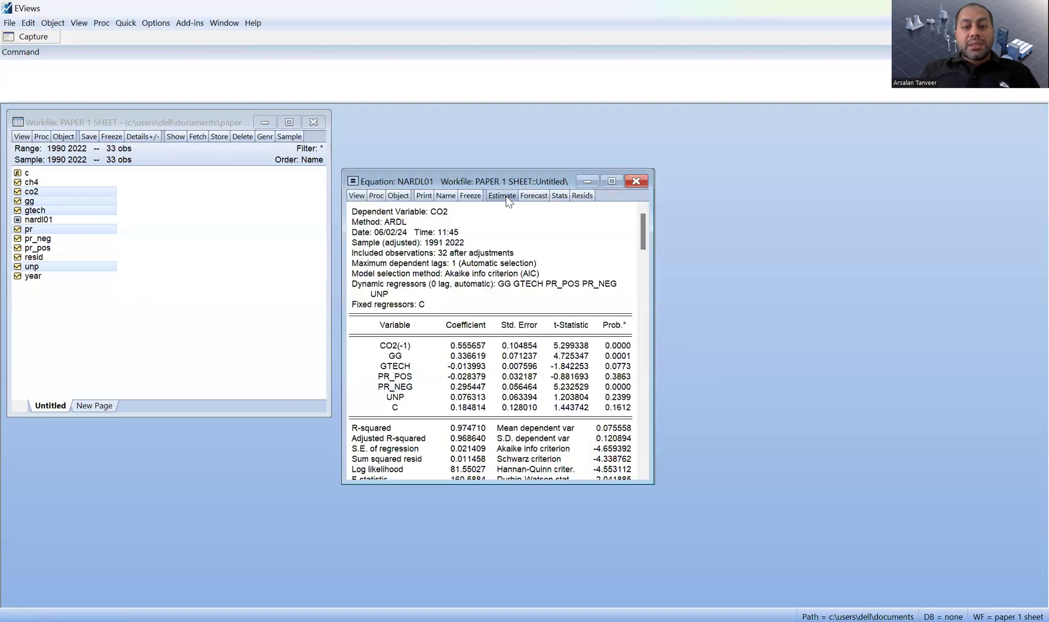
left_click(502, 196)
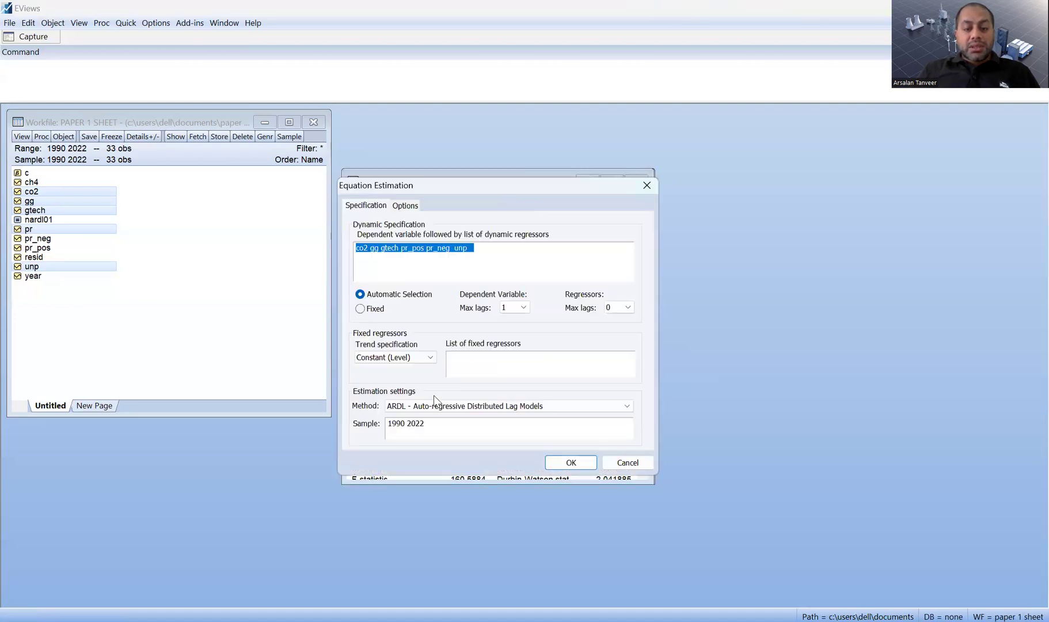
left_click(503, 410)
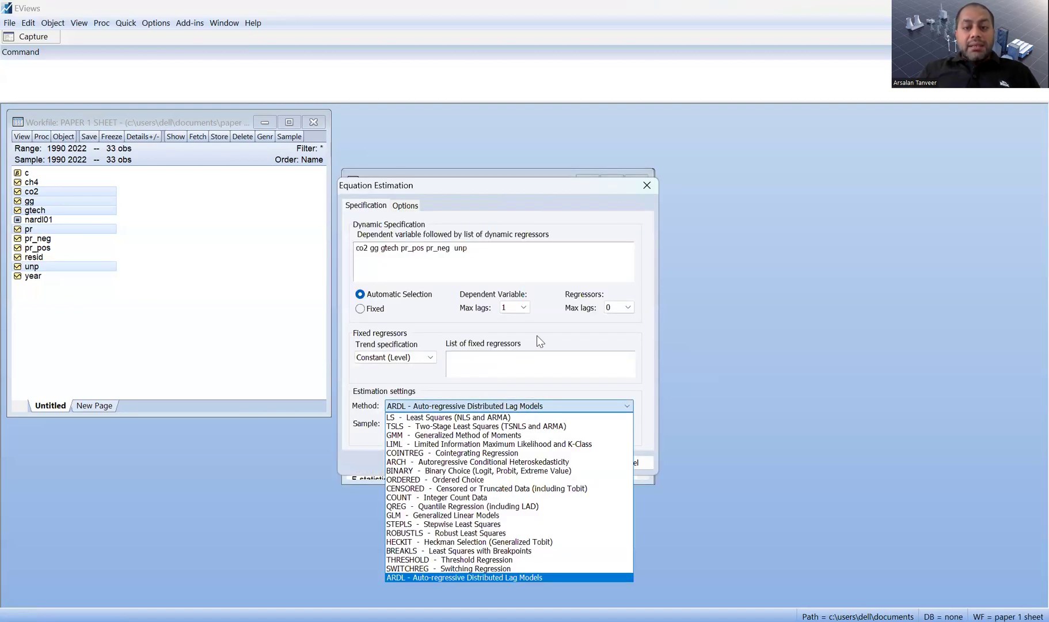
left_click(646, 185)
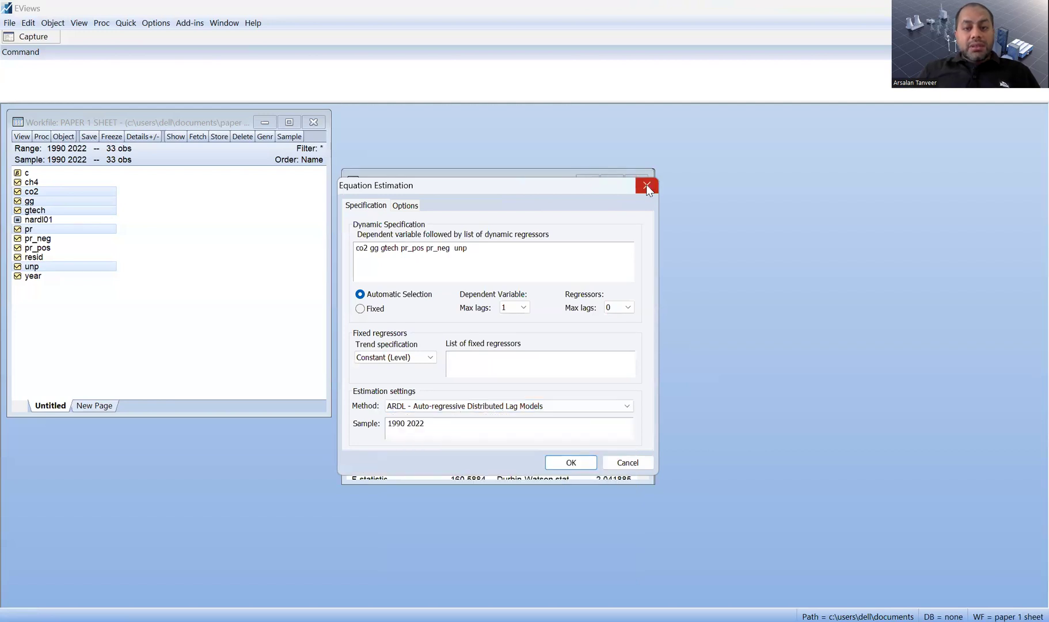
left_click(573, 465)
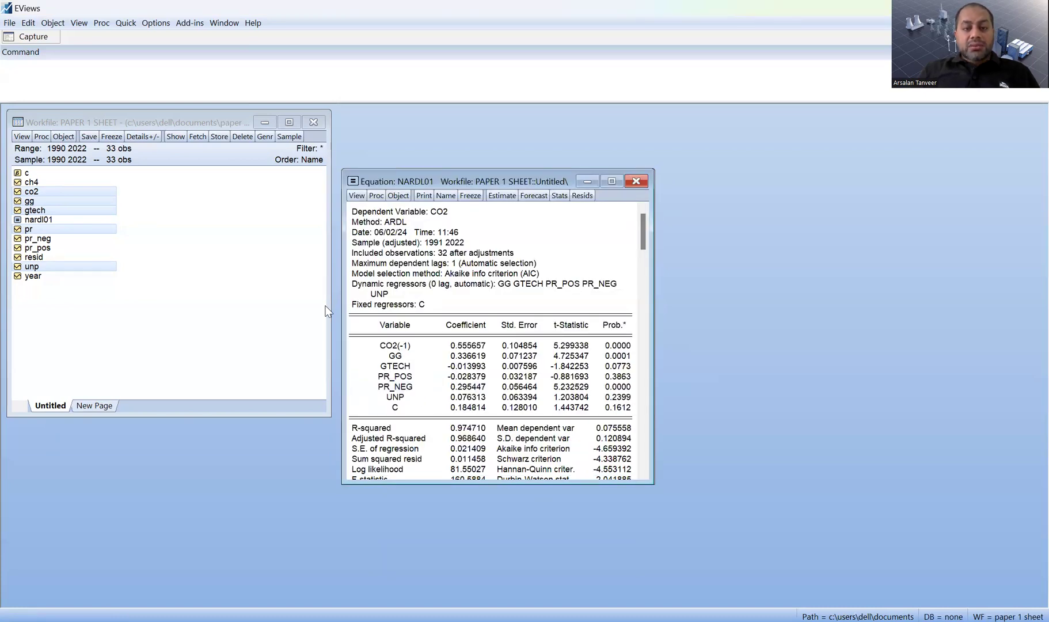
Display NARDL01's Cointegration and Long Run Form view.
left_click(357, 195)
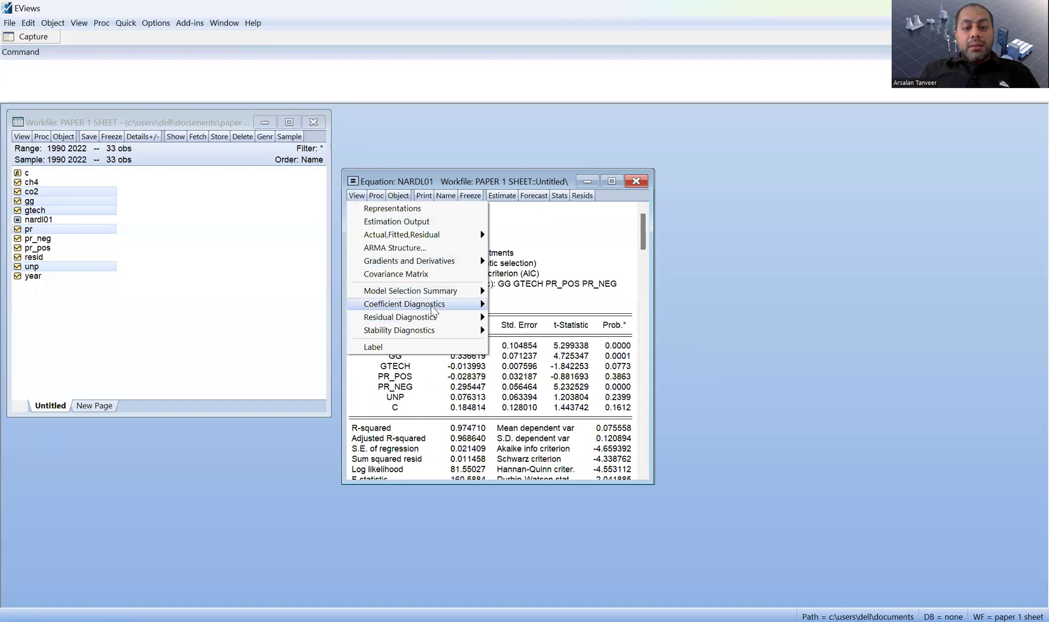
mouse_move(403, 304)
left_click(553, 371)
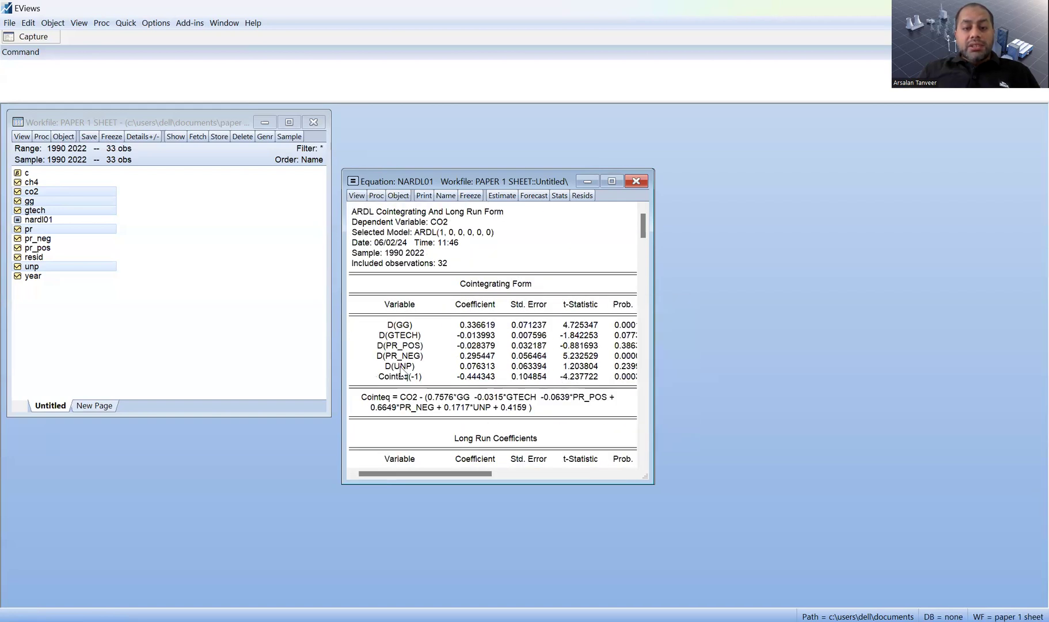
Copy the differenced regressor names D(GG) through D(UNP) from the table.
left_click_drag(390, 328, 391, 364)
right_click(398, 353)
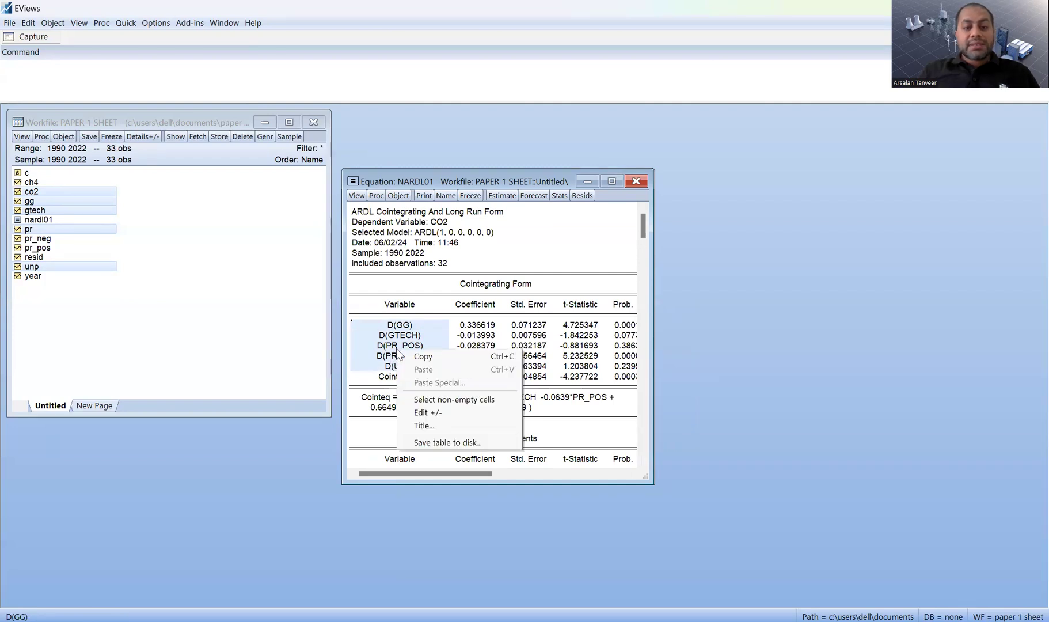
left_click(445, 356)
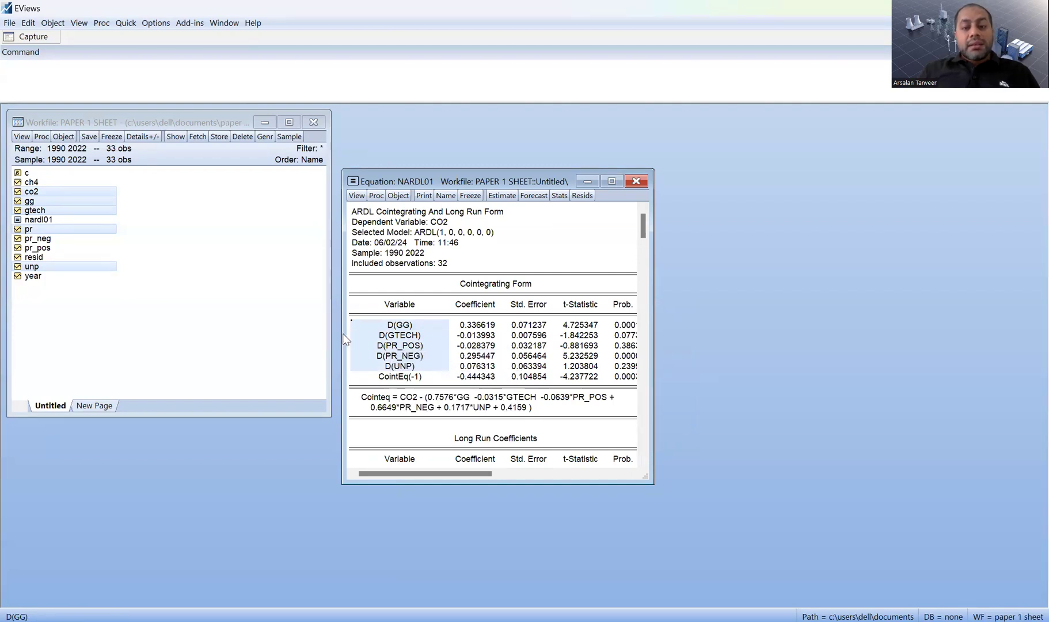
key("Return")
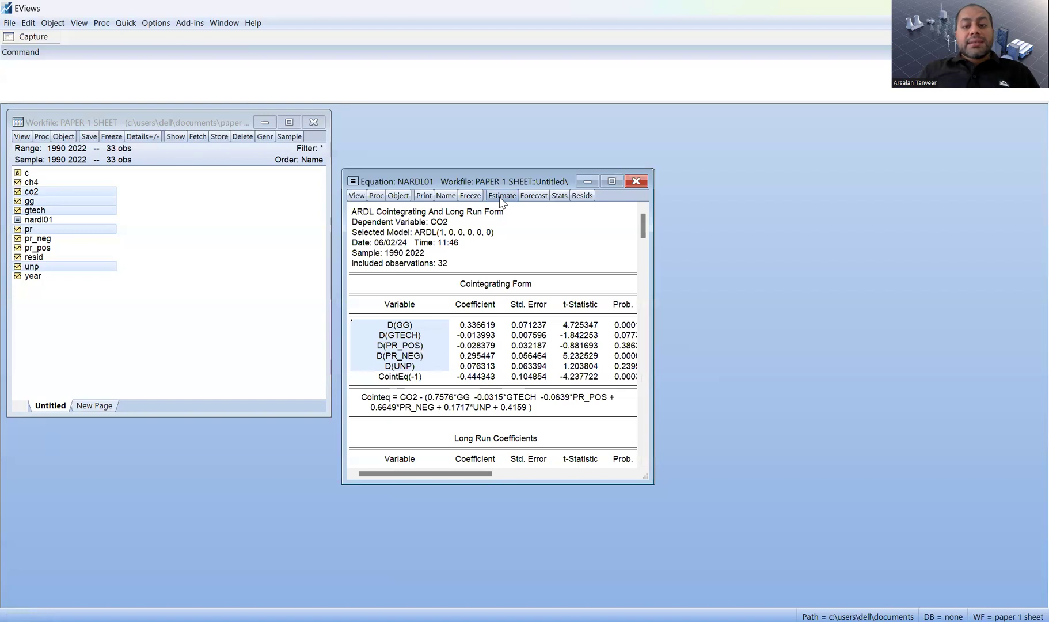
Switch estimation to Stepwise Least Squares and paste the copied differenced regressors.
left_click(501, 196)
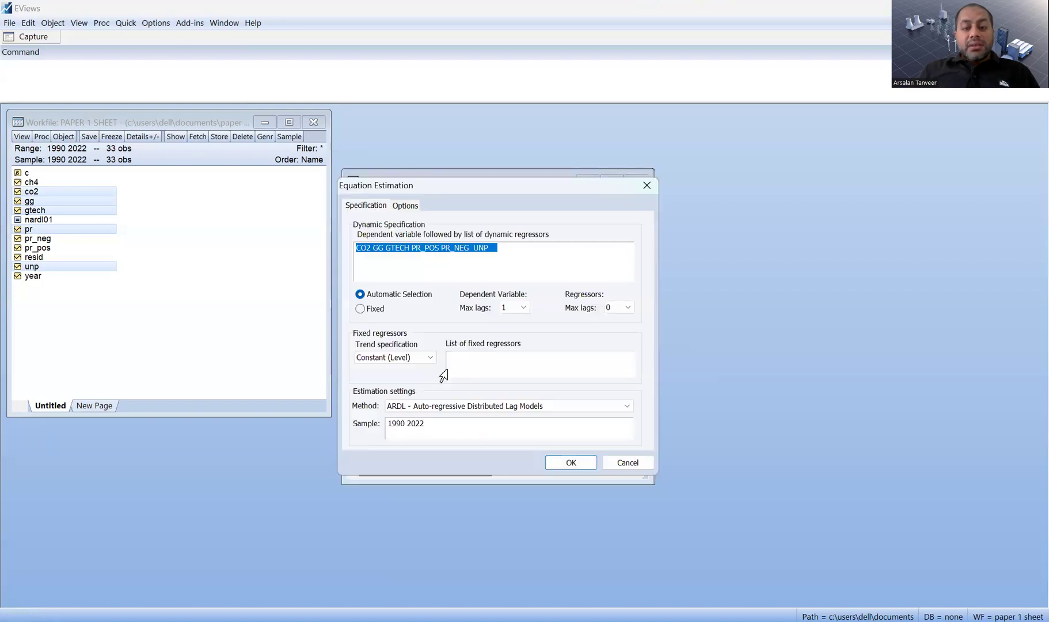
left_click(443, 406)
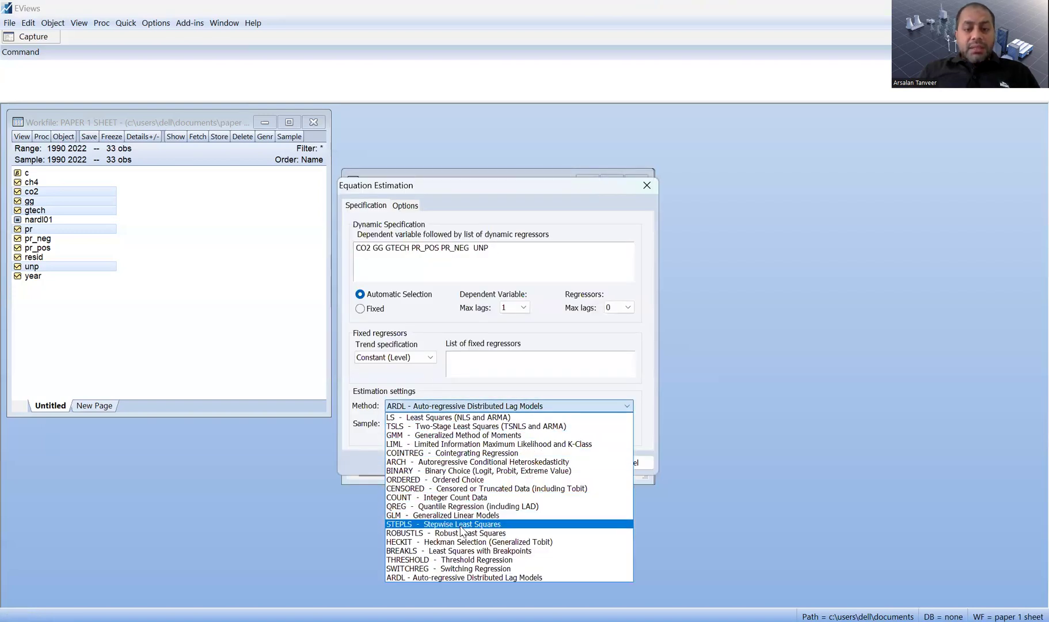
left_click(468, 525)
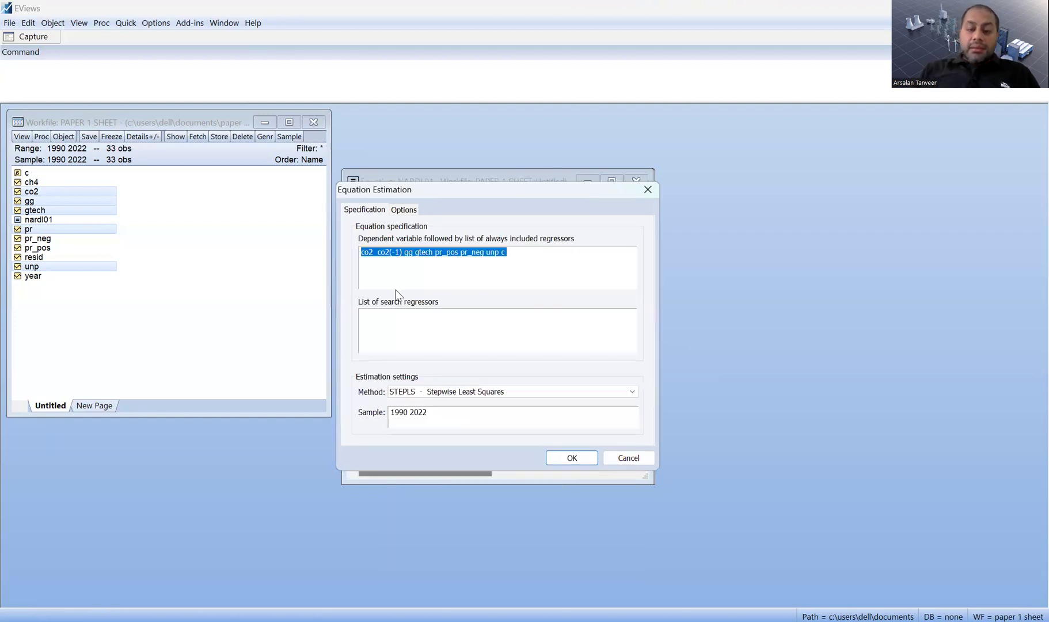
key("Delete")
key("ctrl+v")
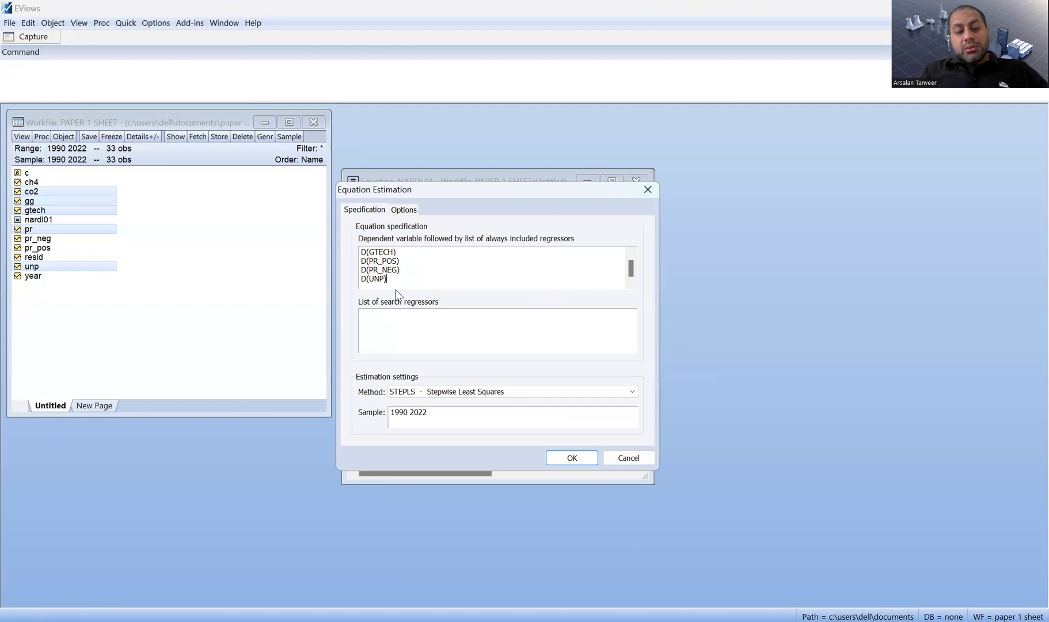
Join the pasted regressors D(GG) through D(UNP) onto a single line.
left_click(361, 279)
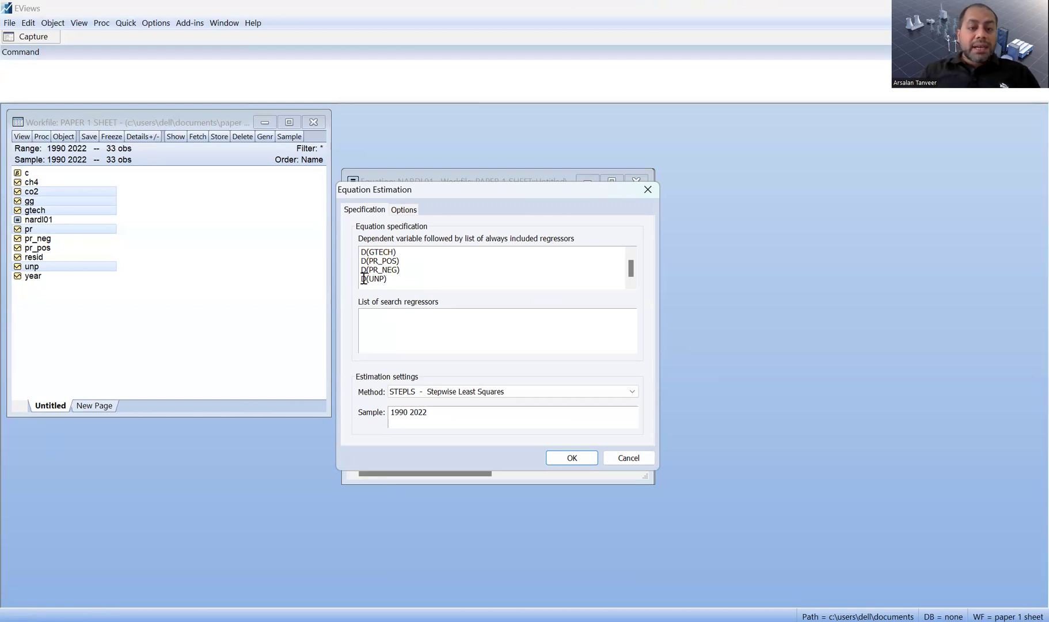
key("BackSpace")
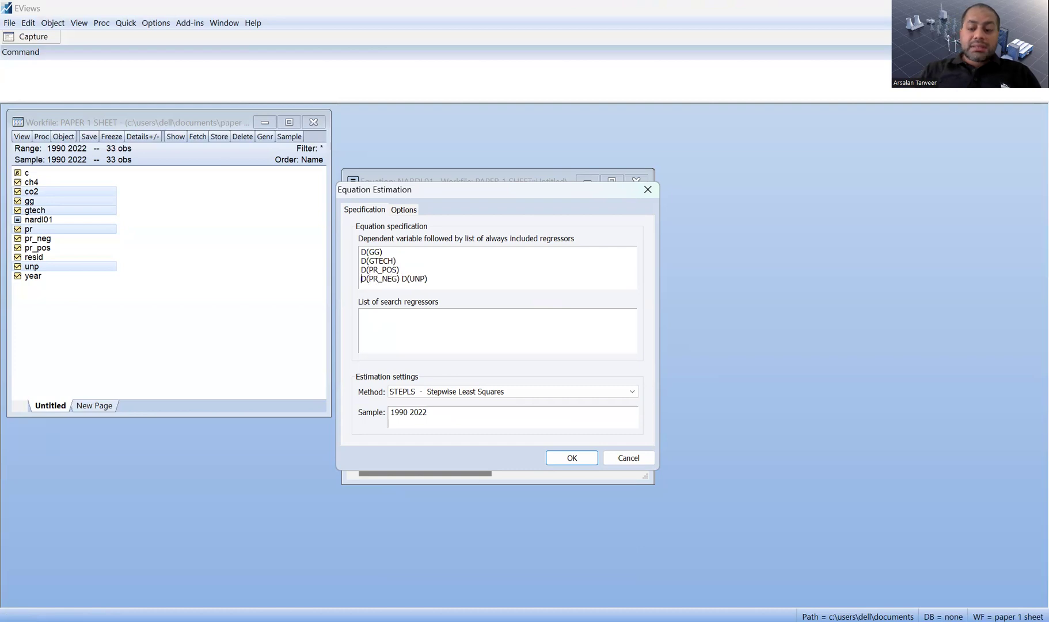
key("BackSpace")
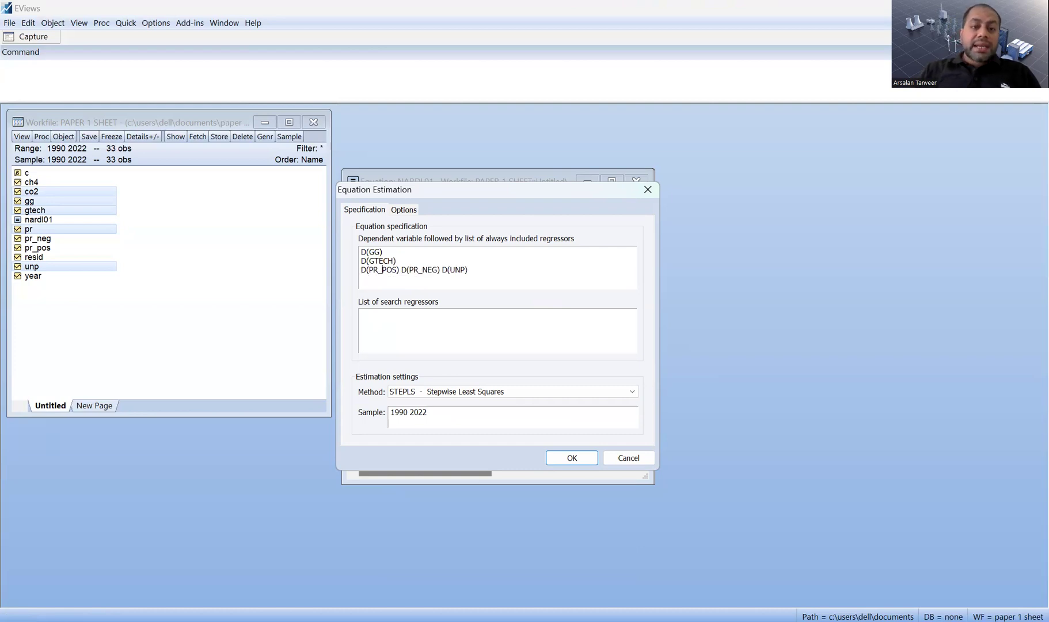
key("BackSpace")
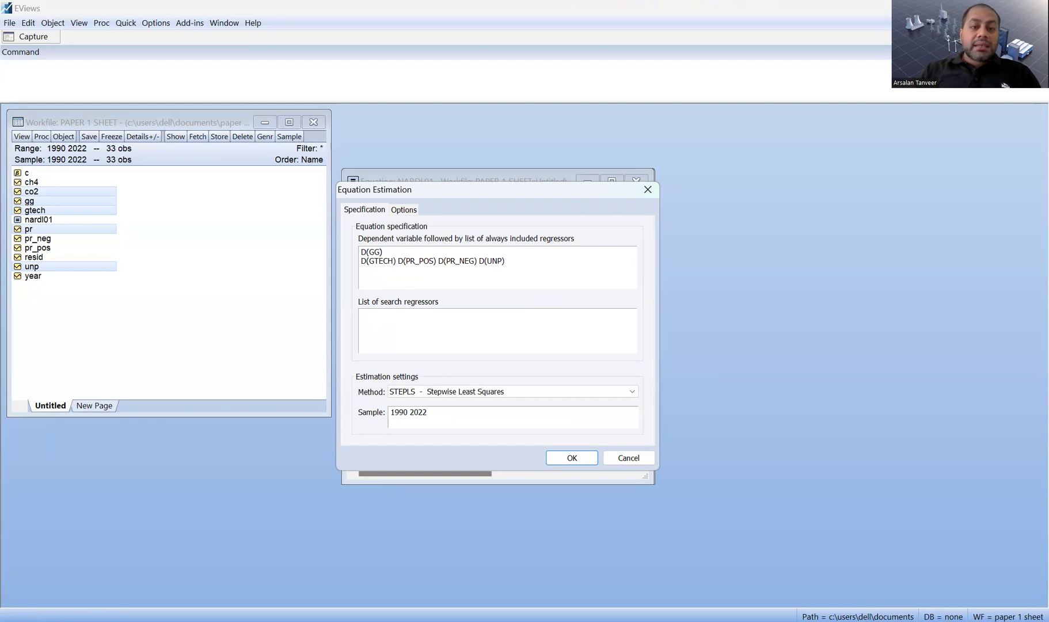
left_click(363, 262)
key("BackSpace")
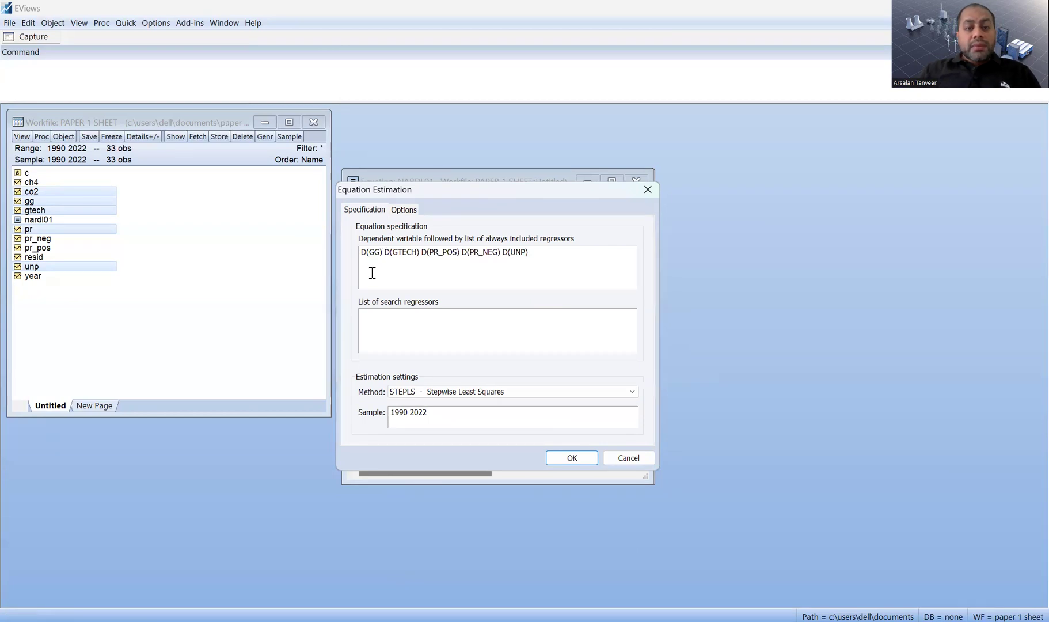
Put D(CO2) and the constant c ahead of the regressor list.
left_click(361, 254)
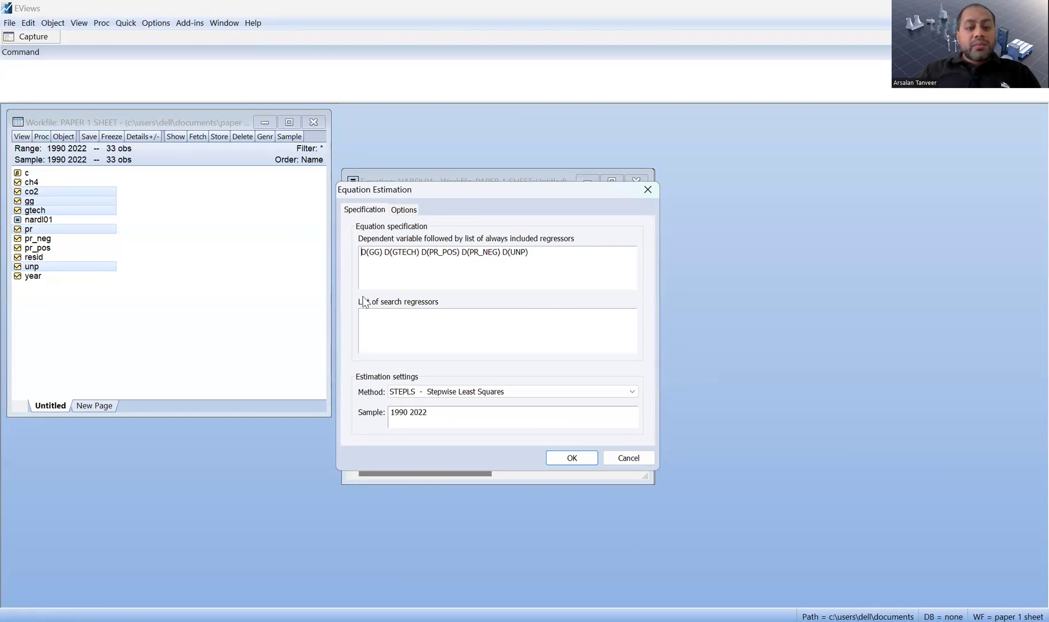
type("D")
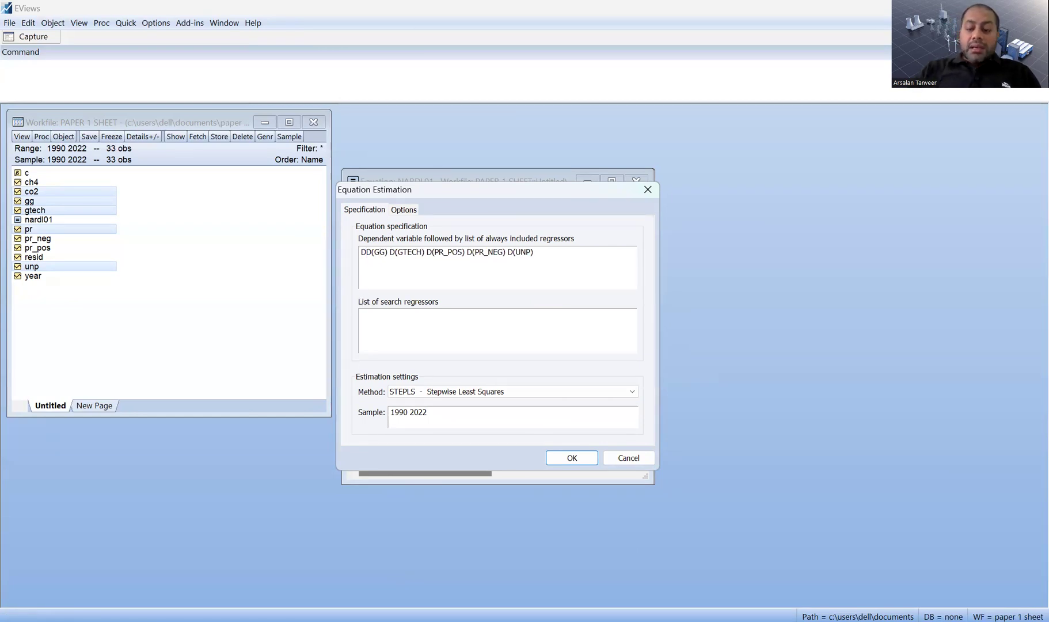
type("(")
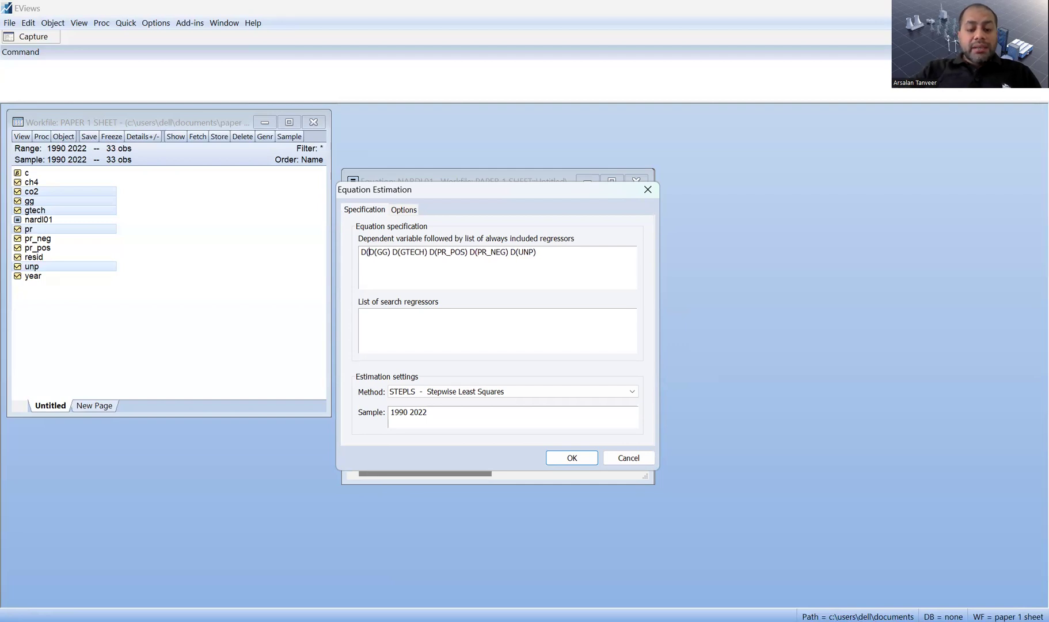
type("CO")
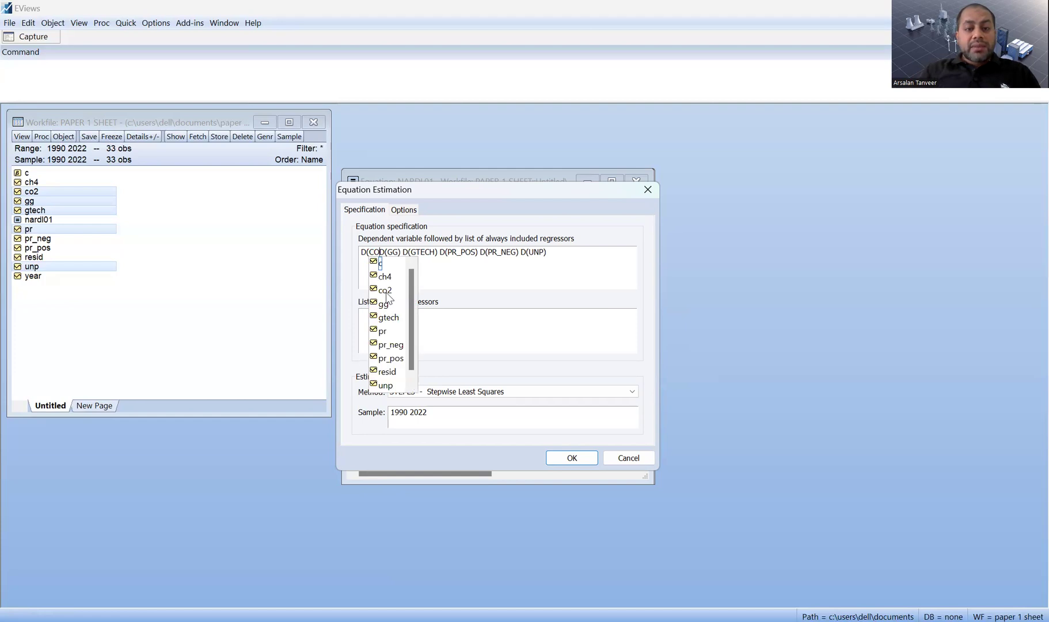
left_click(385, 290)
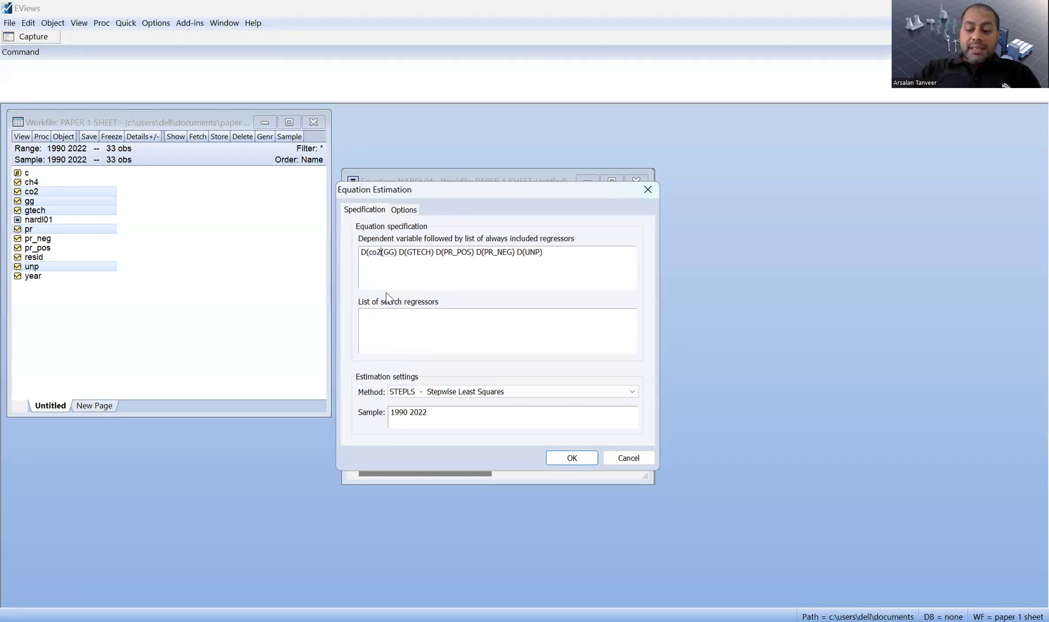
type(") ")
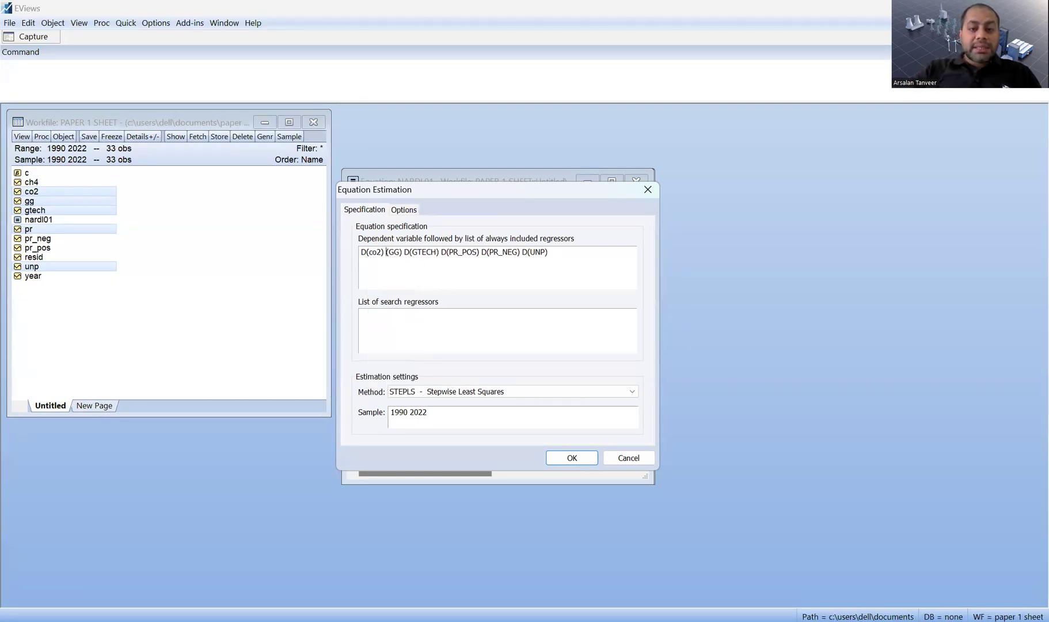
type("C")
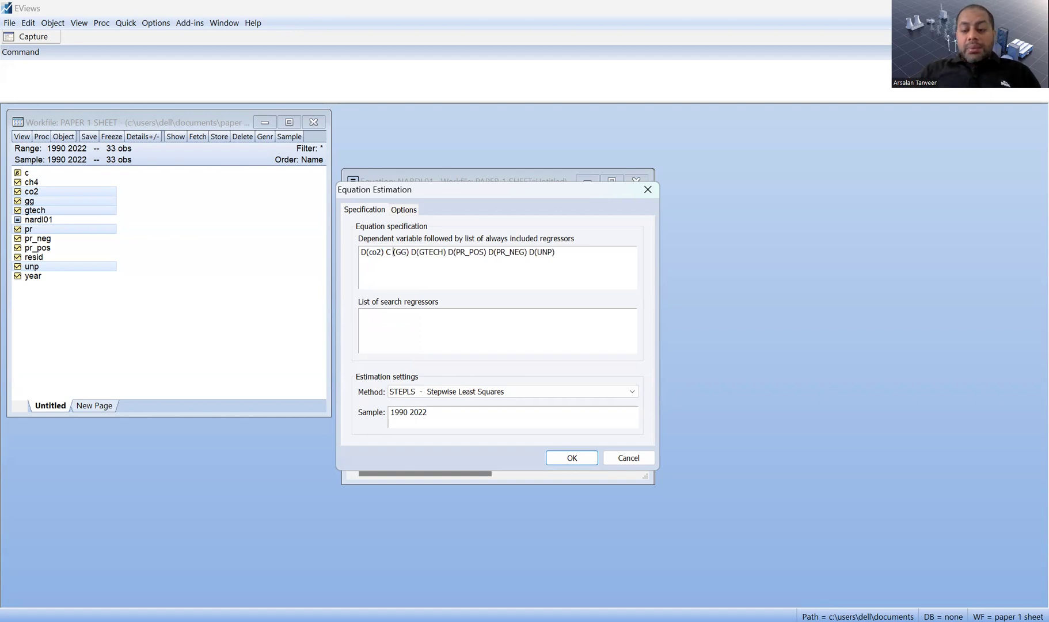
key("BackSpace")
key("BackSpace")
type("c")
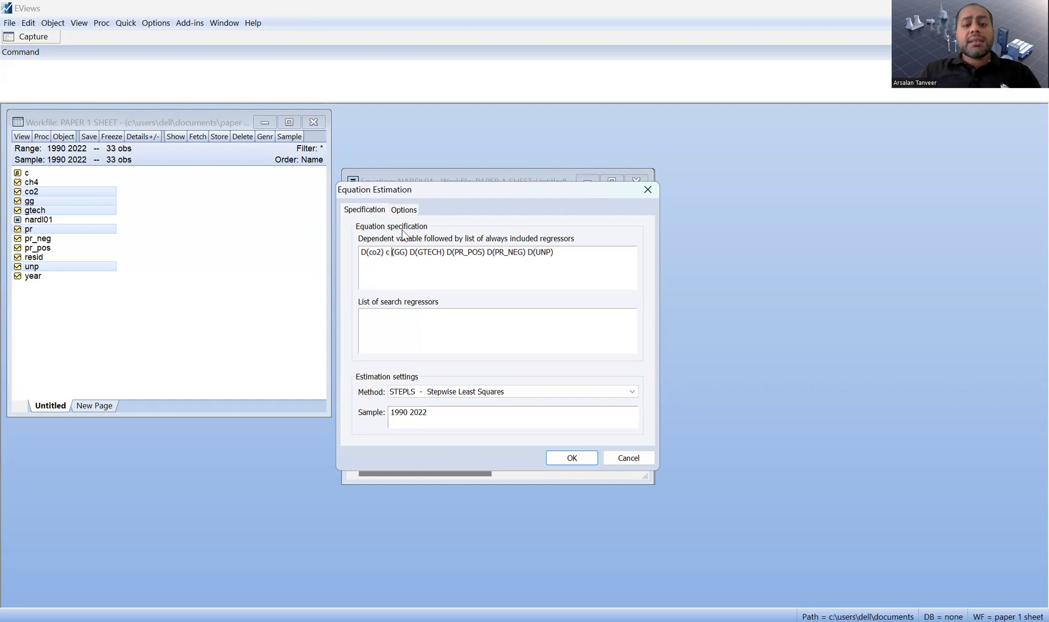
left_click(405, 211)
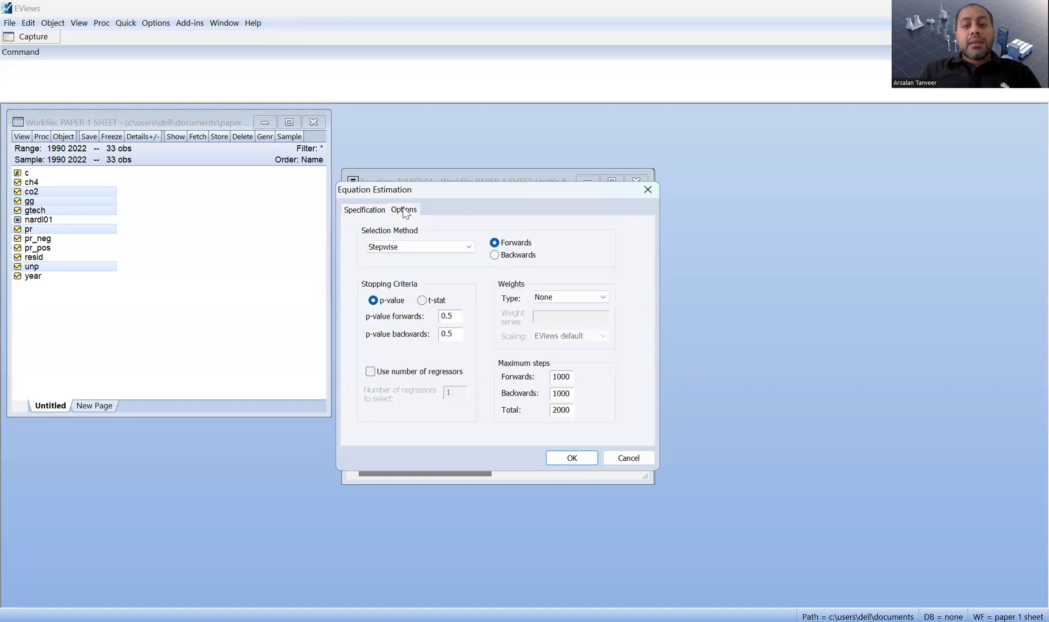
Estimate with Uni-directional selection and a 0.05 forward p-value stopping rule.
left_click(463, 247)
left_click(448, 258)
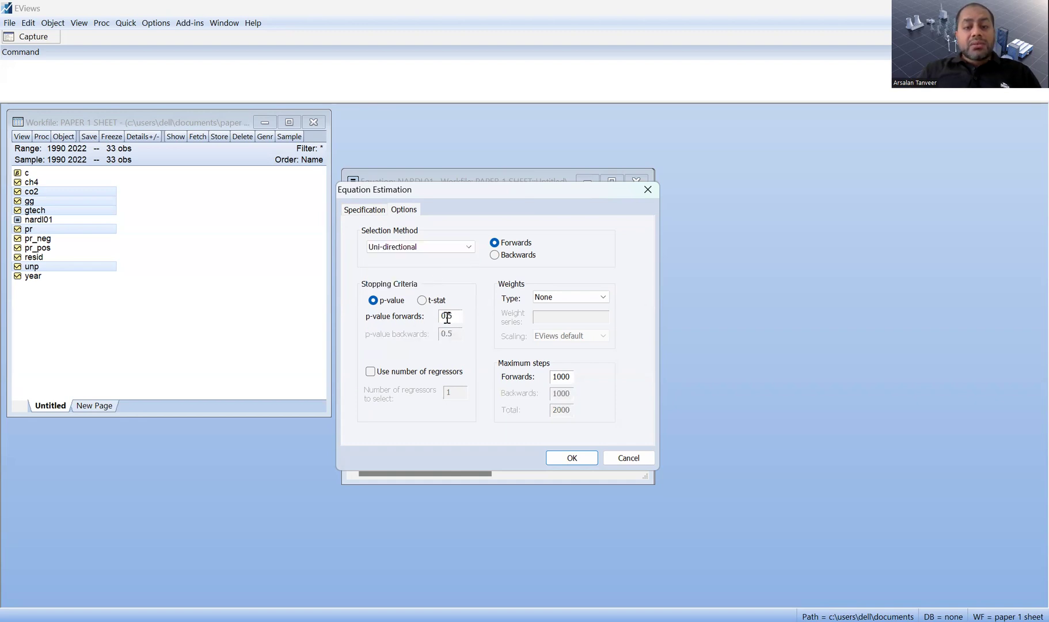
type("0")
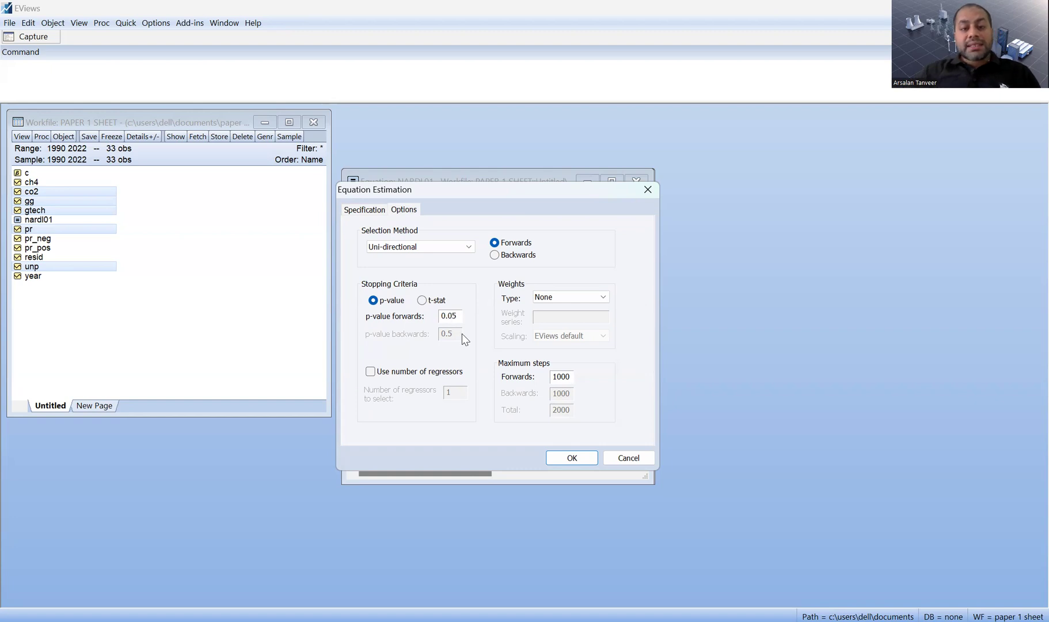
left_click(363, 210)
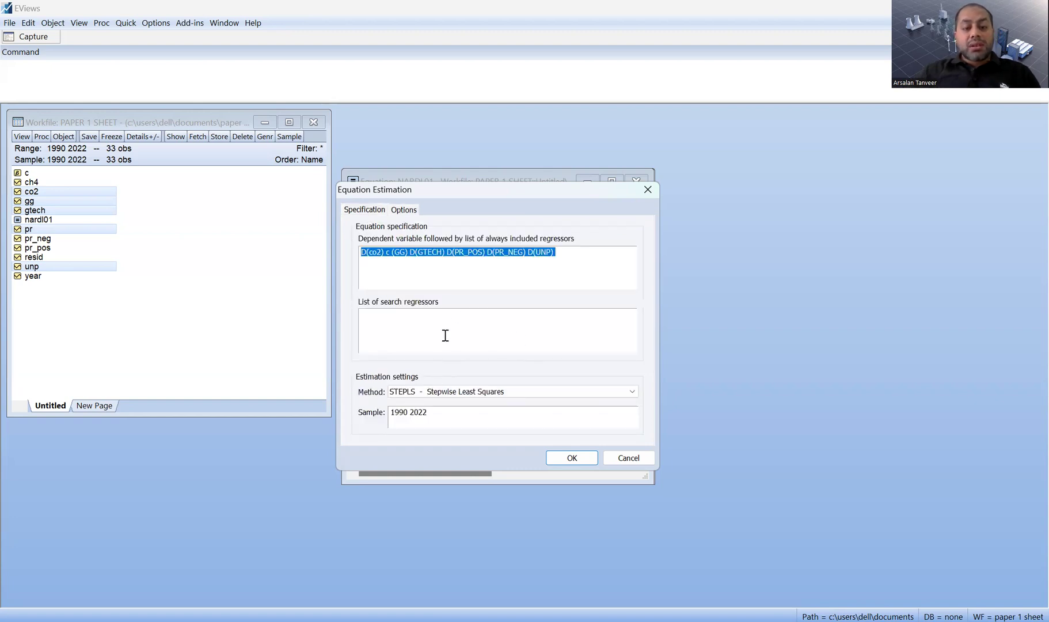
left_click(570, 459)
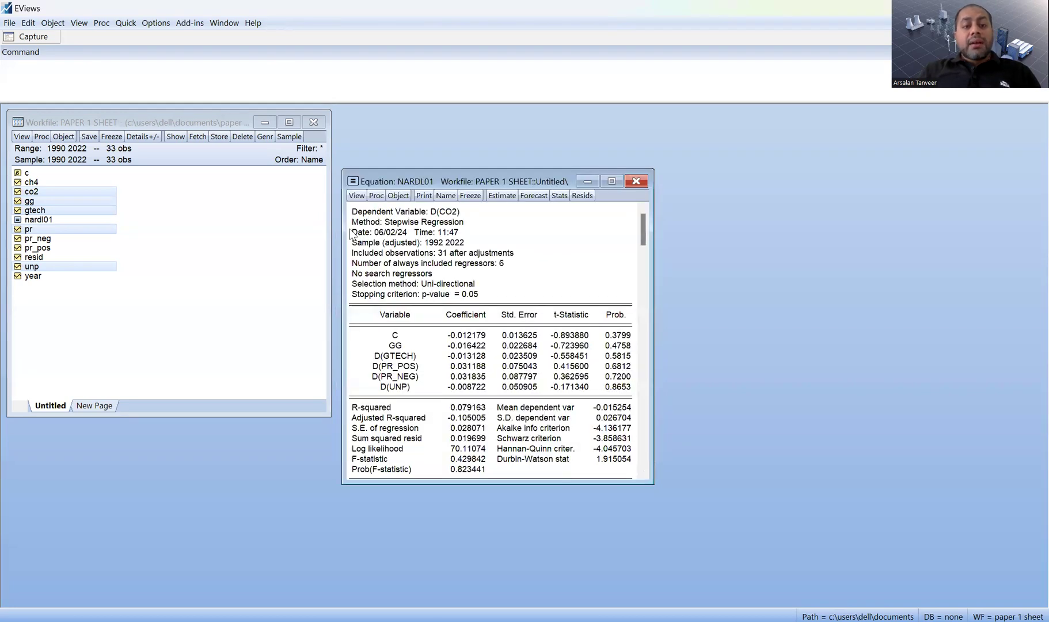
Show the equation's Representations and highlight the C(4)*D(PR_POS) term.
left_click(355, 198)
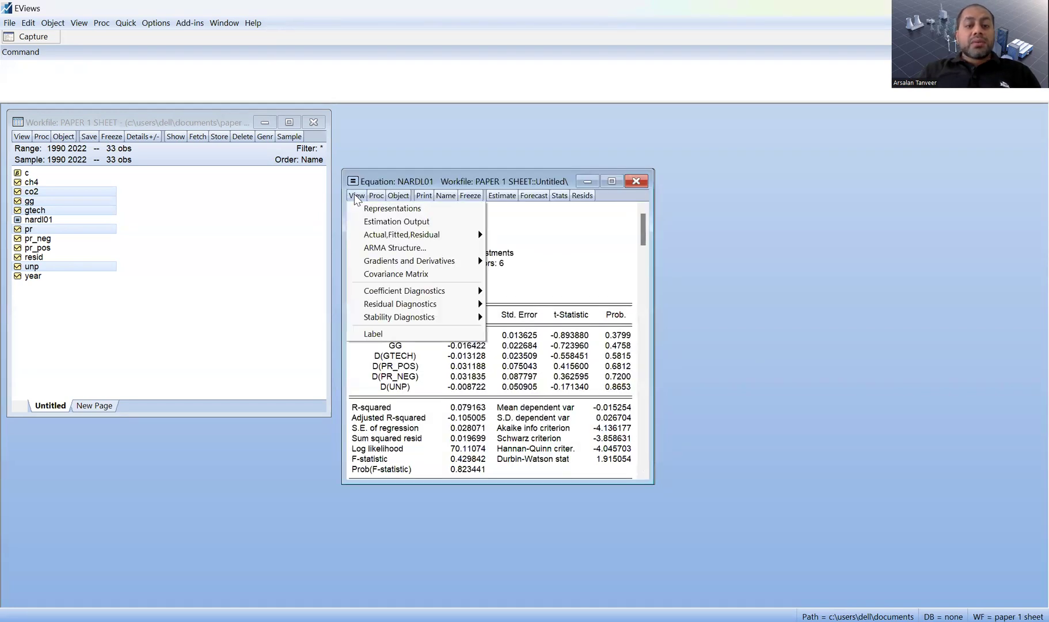
left_click(399, 207)
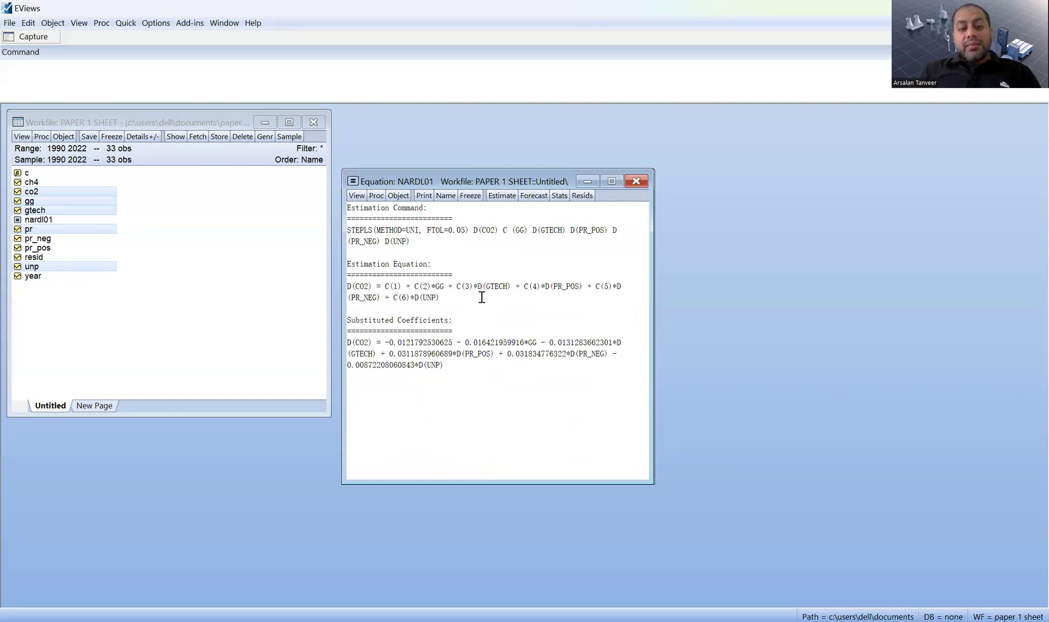
left_click_drag(525, 286, 586, 299)
left_click(587, 298)
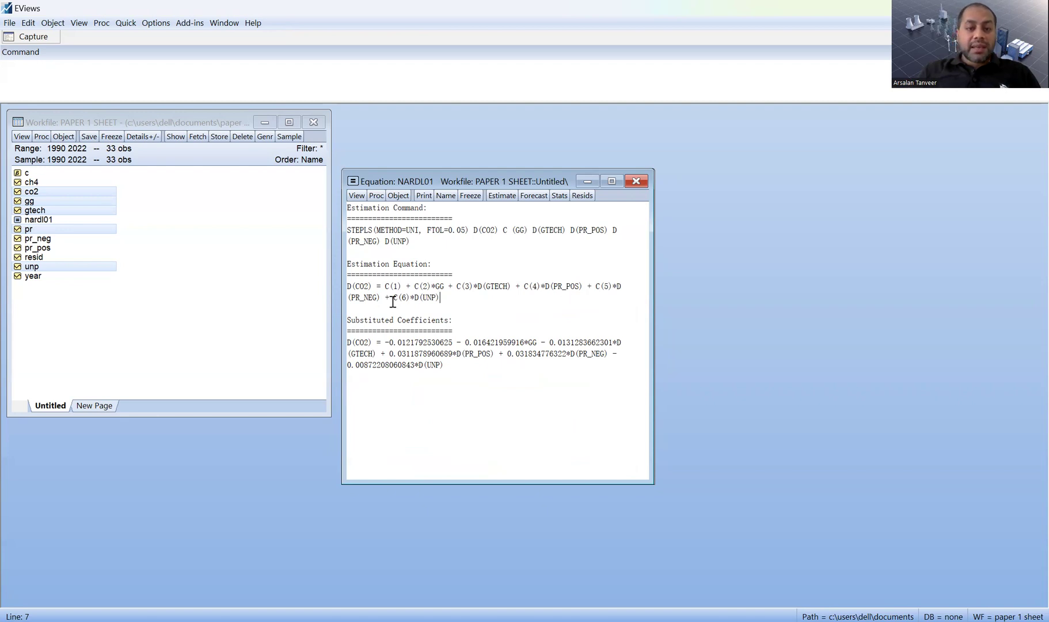
left_click(357, 195)
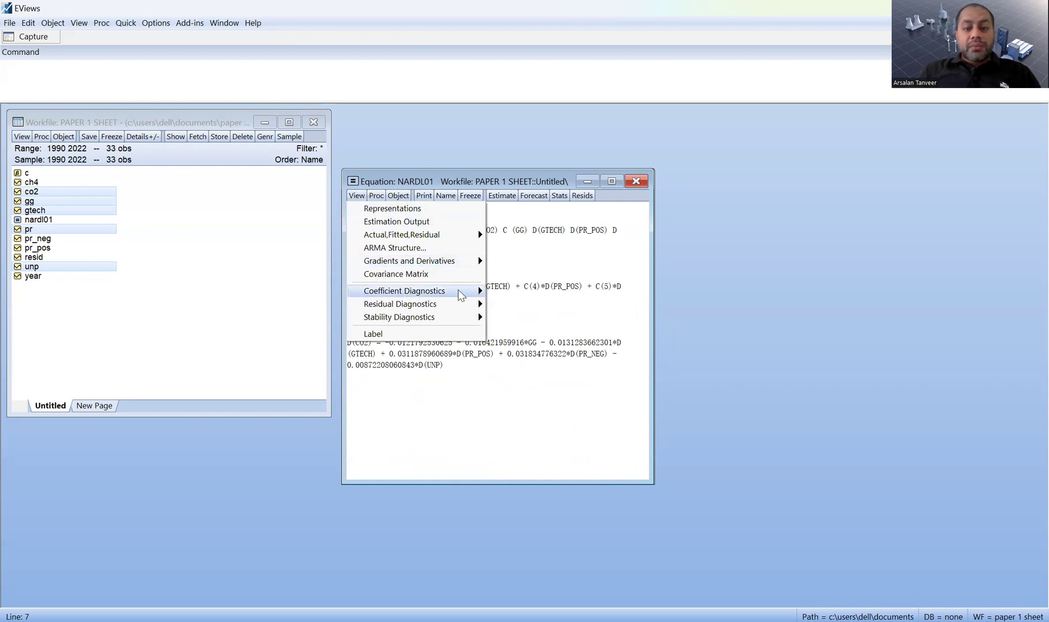
Run a Wald test of c(4) = c(5) on NARDL01 (F 2.01E-05, p 0.9965).
mouse_move(463, 291)
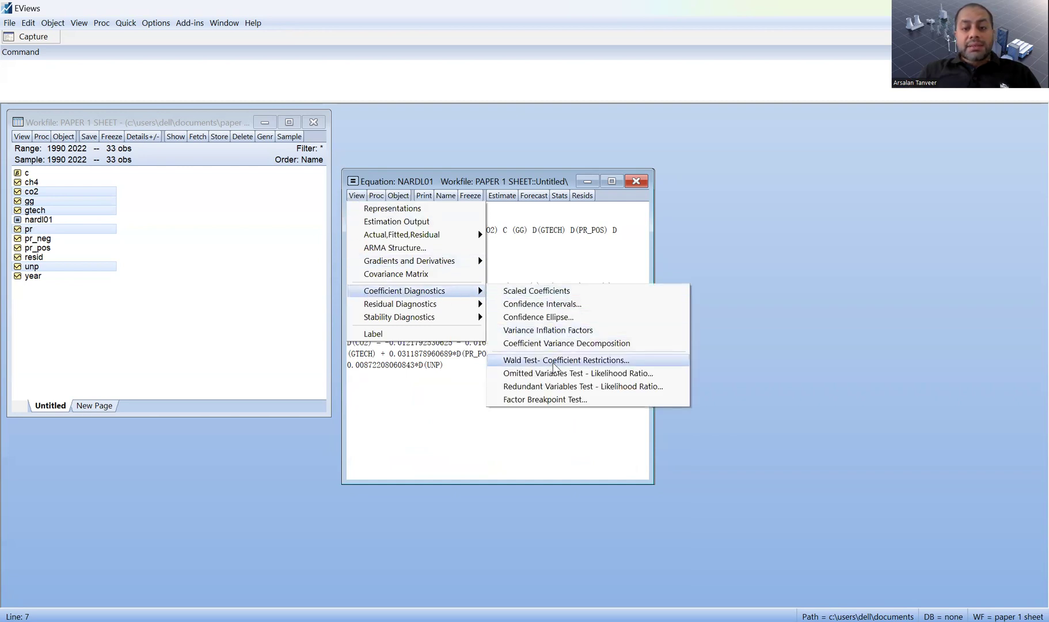
left_click(536, 368)
type("c(")
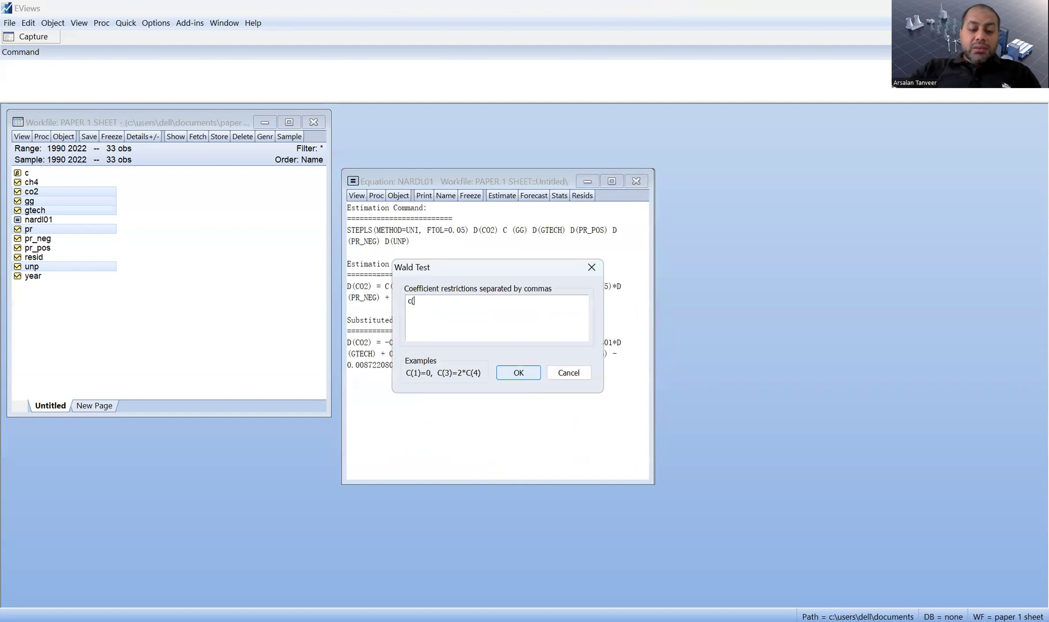
type("4) = ")
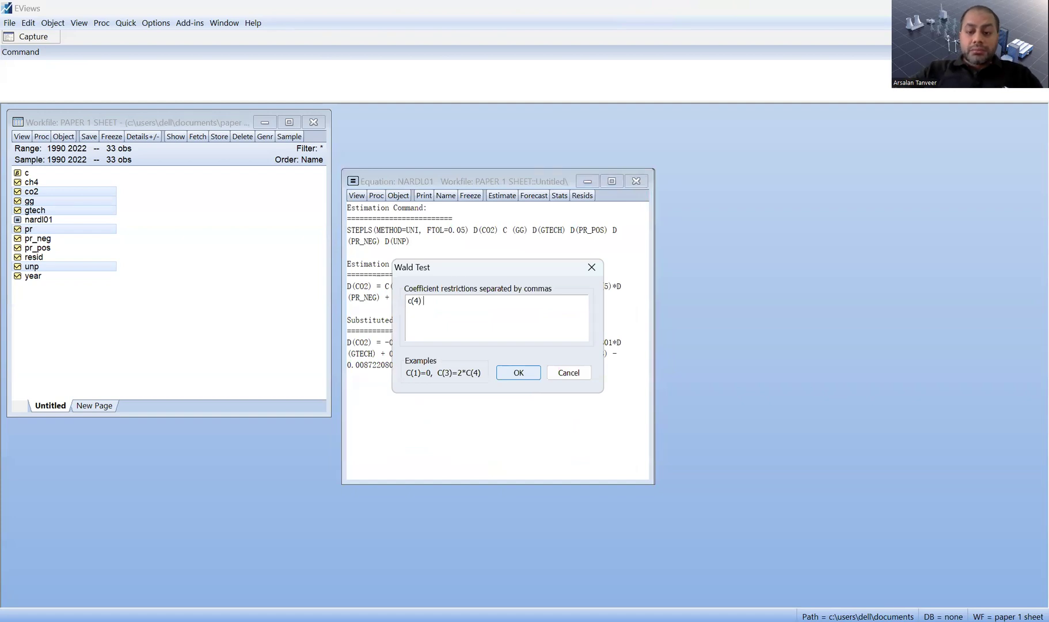
type("c(")
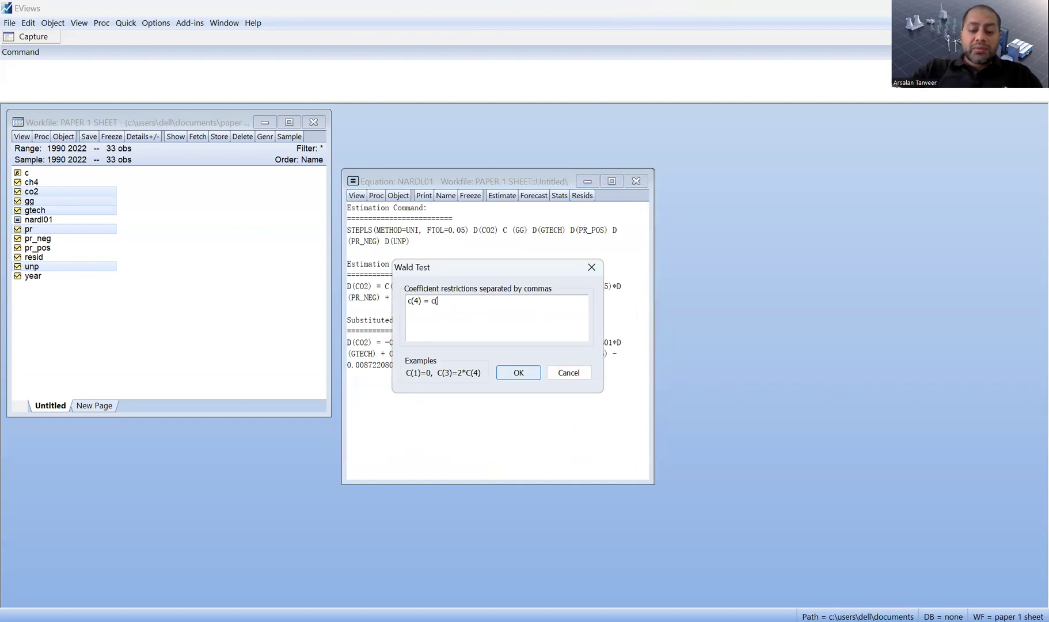
type("5)")
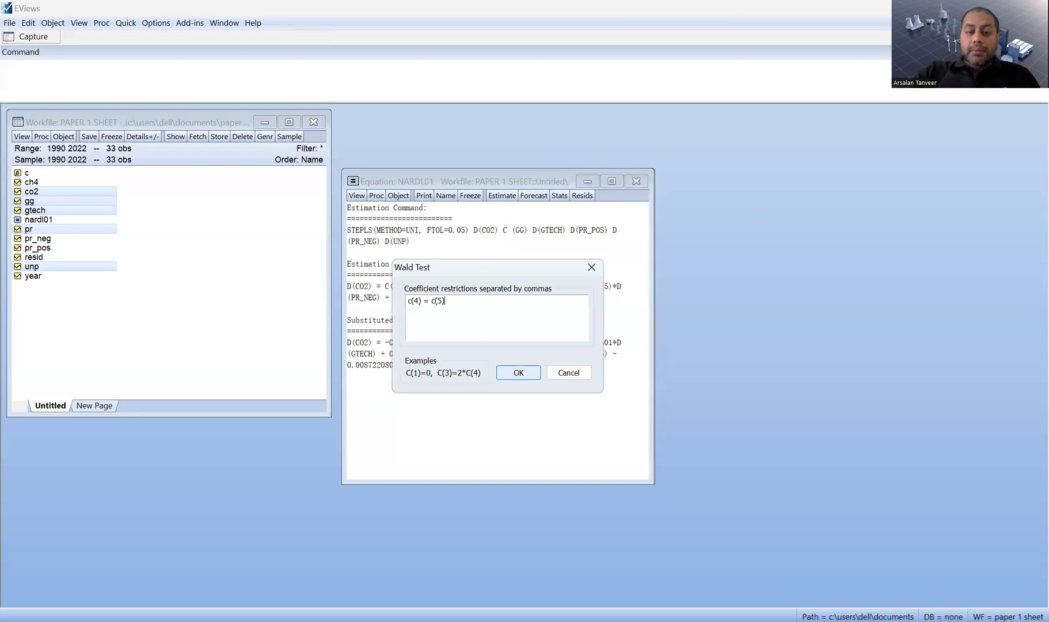
left_click(516, 373)
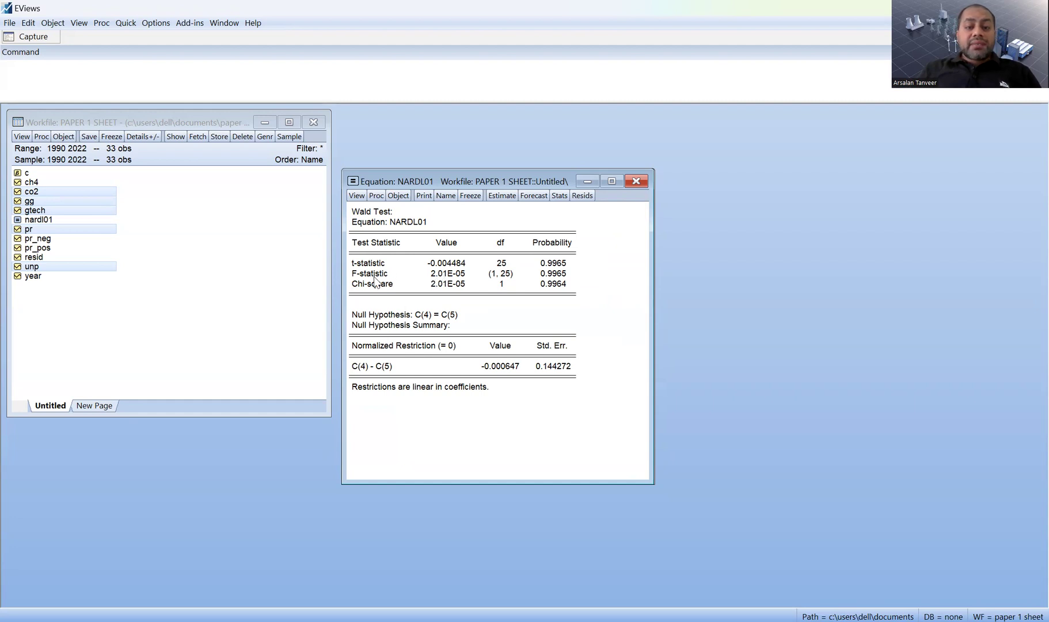
left_click(447, 274)
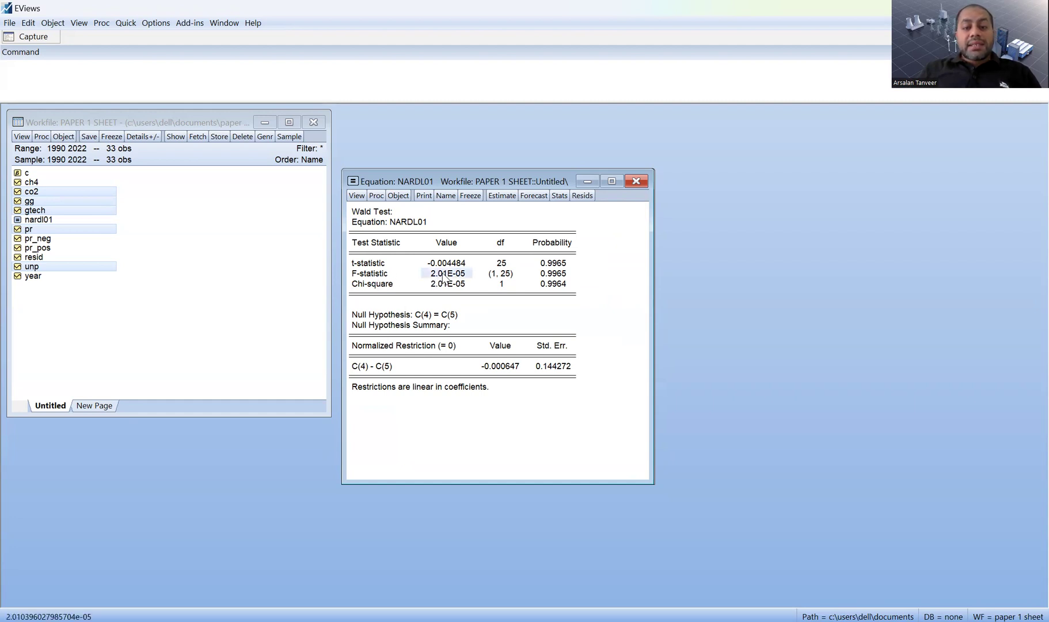
left_click(562, 279)
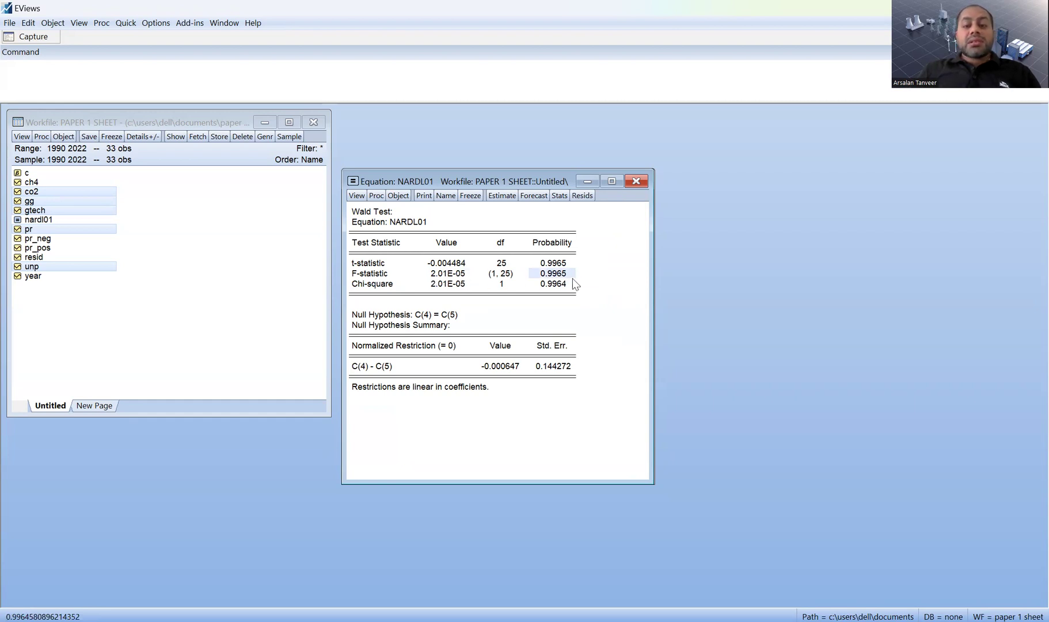
left_click(455, 275)
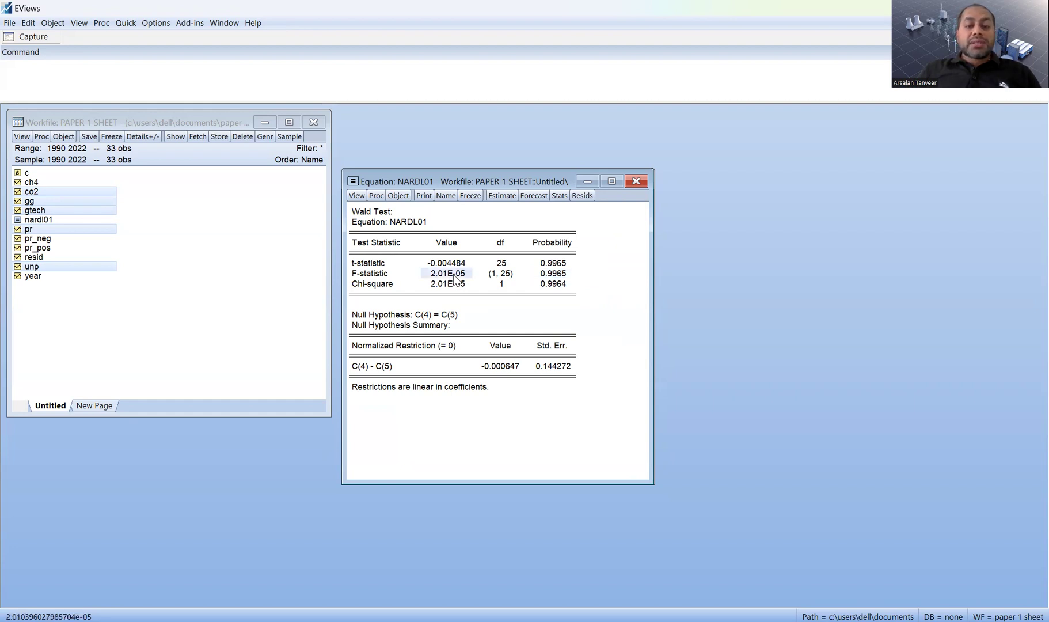
left_click(500, 194)
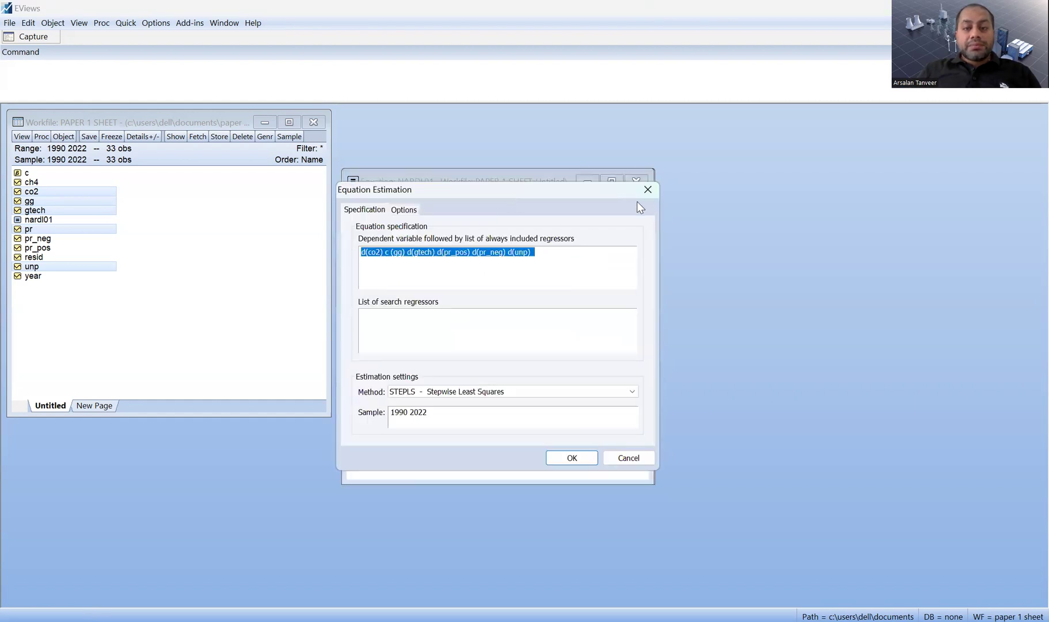
Re-estimate the equation with its stepwise method left unchanged.
left_click(530, 391)
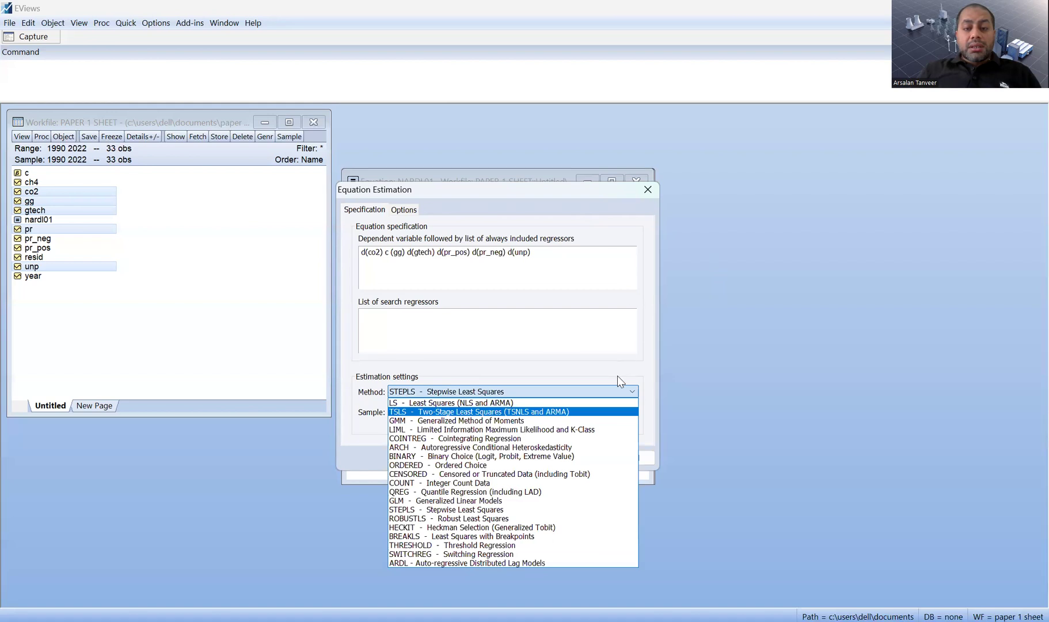
left_click(604, 348)
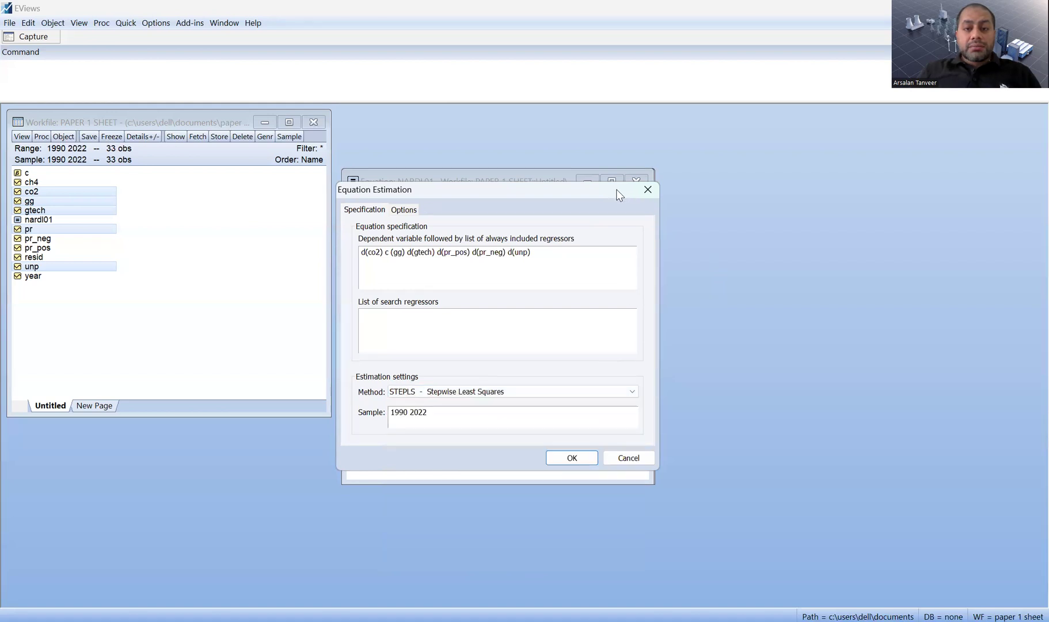
key("Escape")
left_click(502, 196)
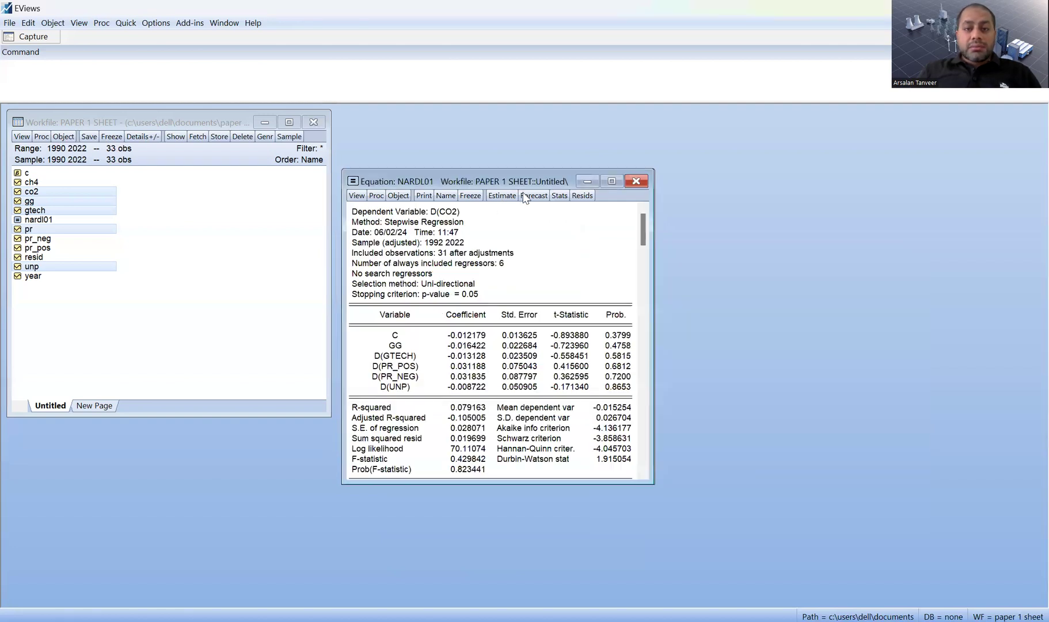
key("Return")
Re-estimate as ARDL with dependent max lag 1 and regressor max lag 0.
left_click(502, 196)
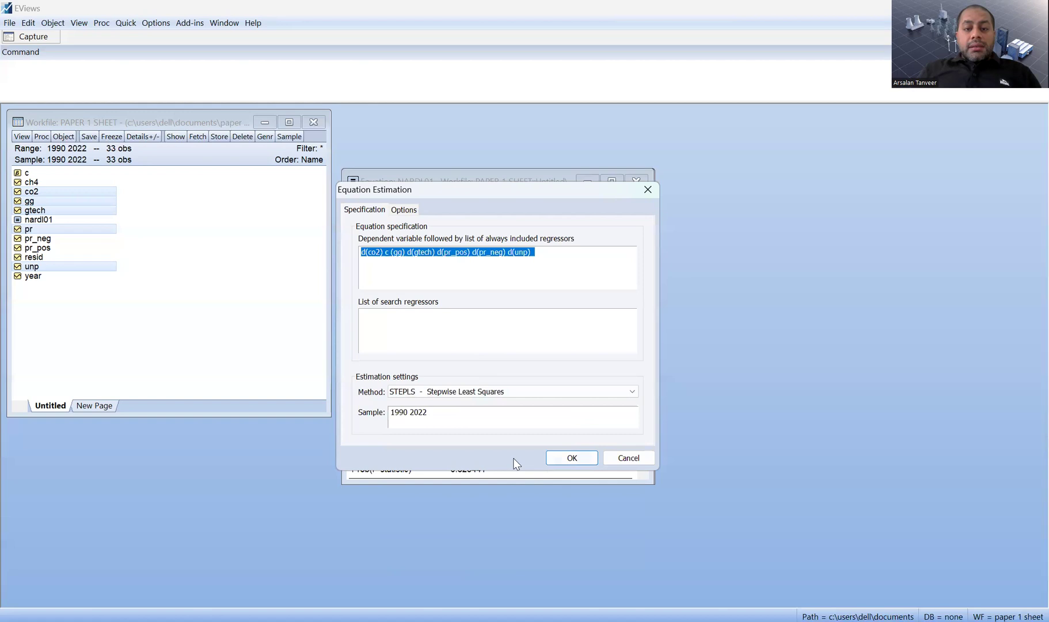
left_click(543, 394)
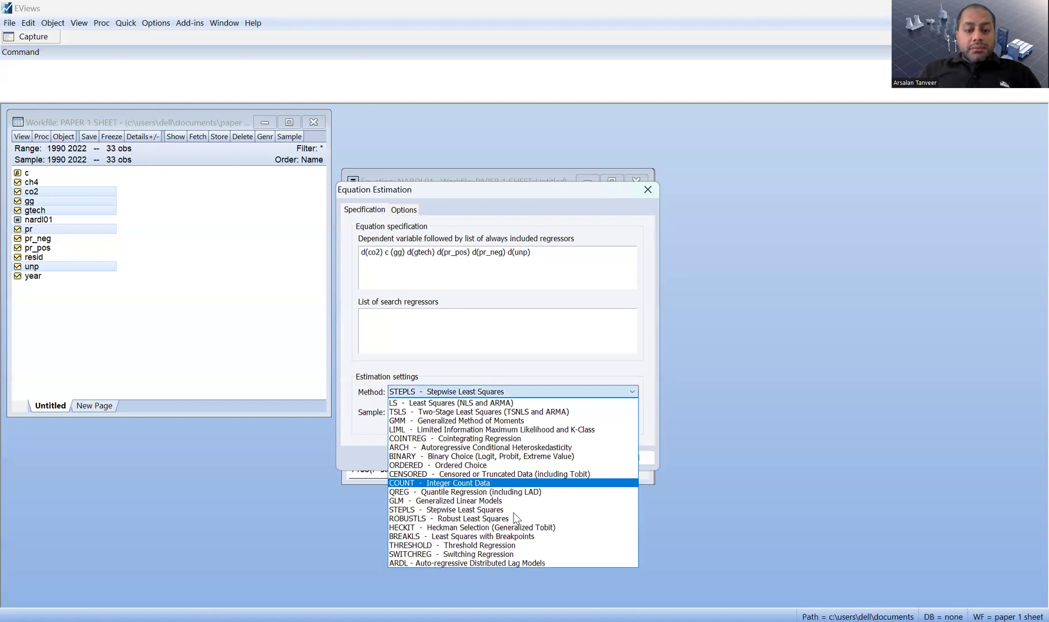
left_click(517, 564)
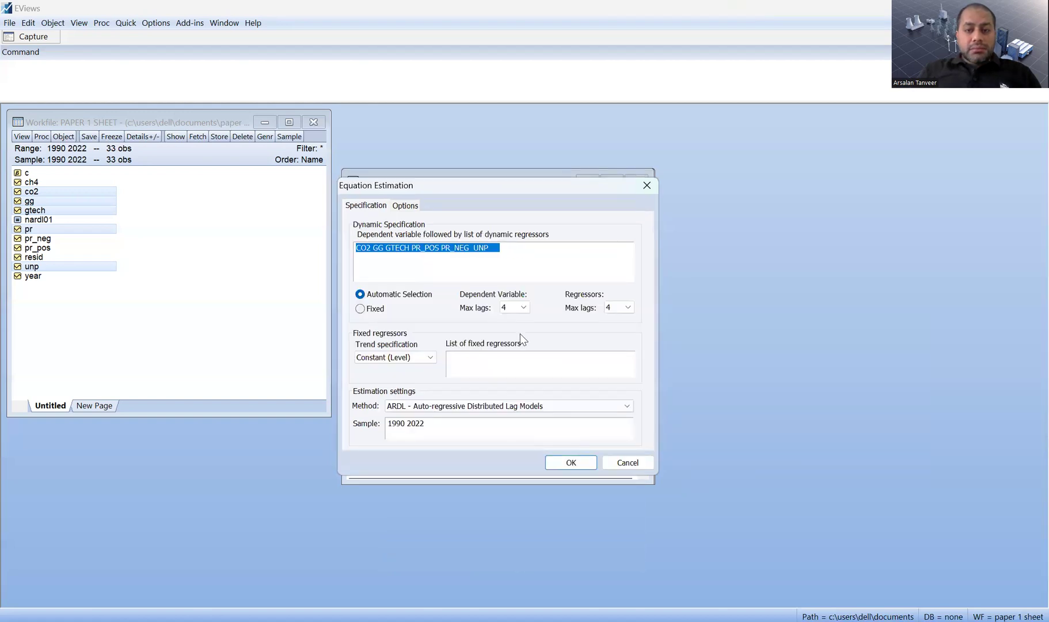
left_click(521, 308)
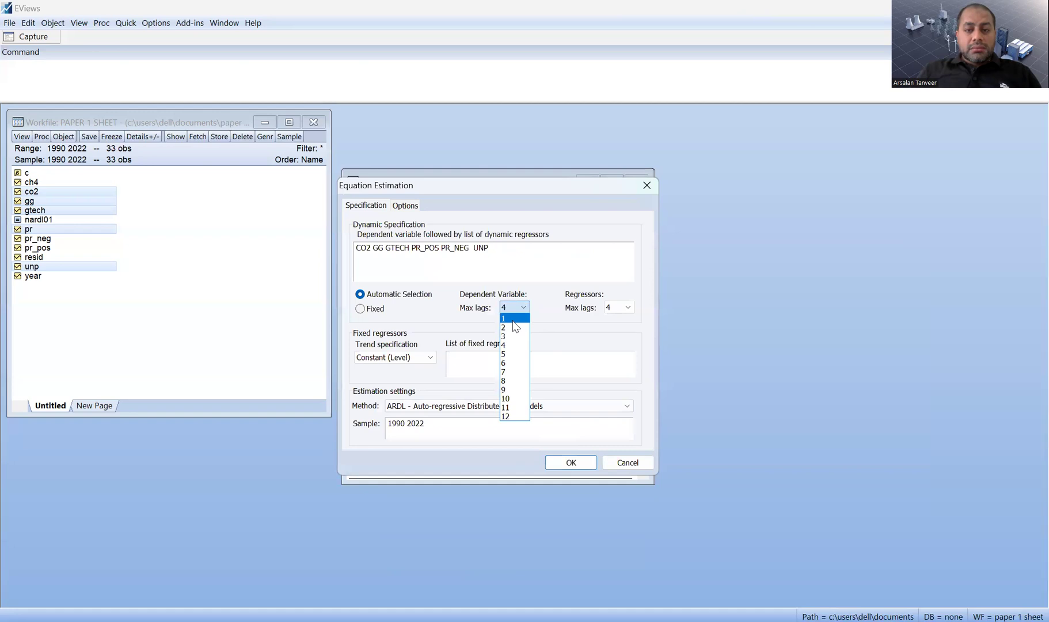
left_click(614, 308)
left_click(608, 318)
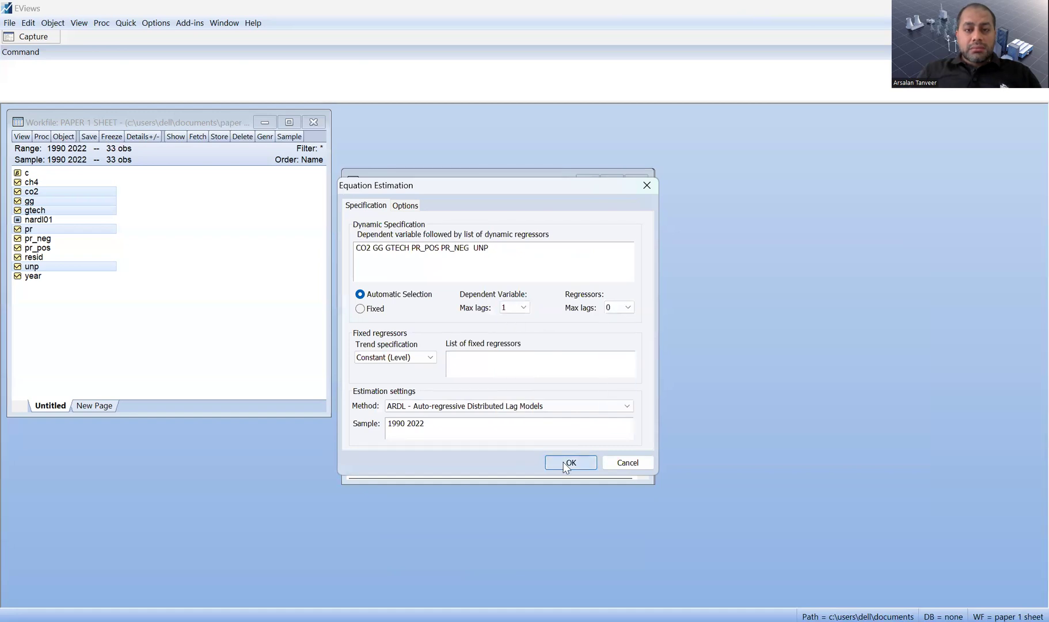
left_click(569, 462)
Display NARDL01's cointegration and long-run form view.
left_click(356, 195)
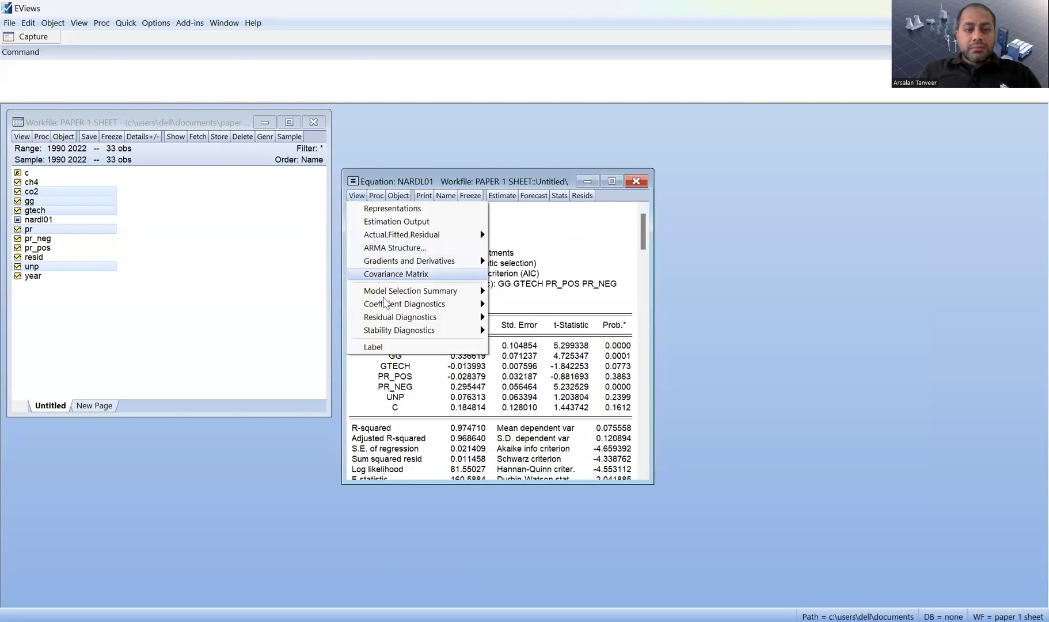
mouse_move(415, 303)
left_click(596, 369)
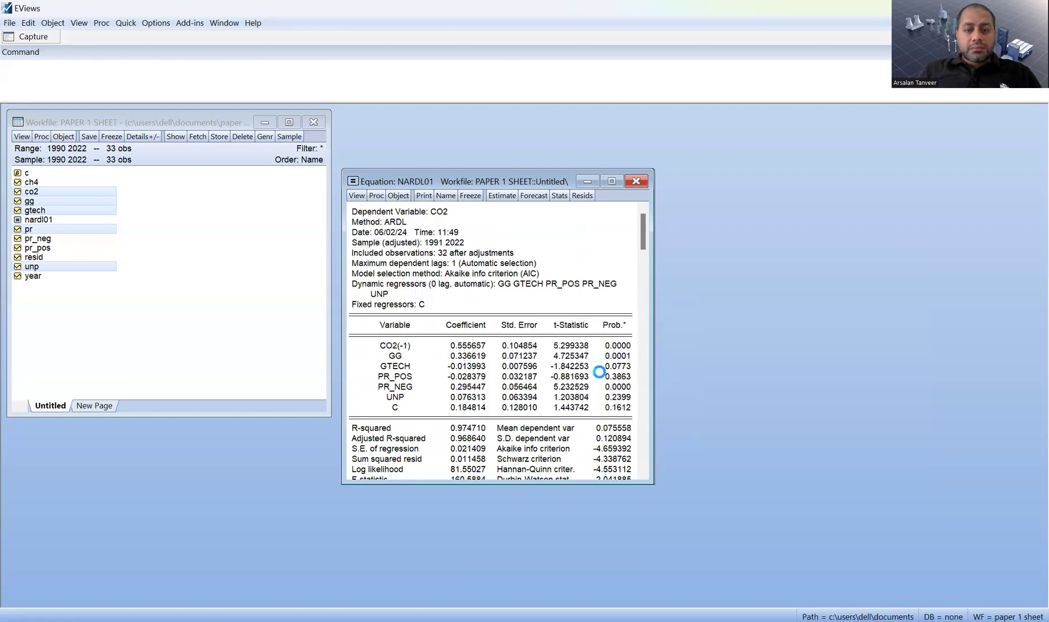
Copy the long-run variable names GG through PR_NEG from the table.
scroll(496, 390, "down", 3)
scroll(497, 391, "down", 1)
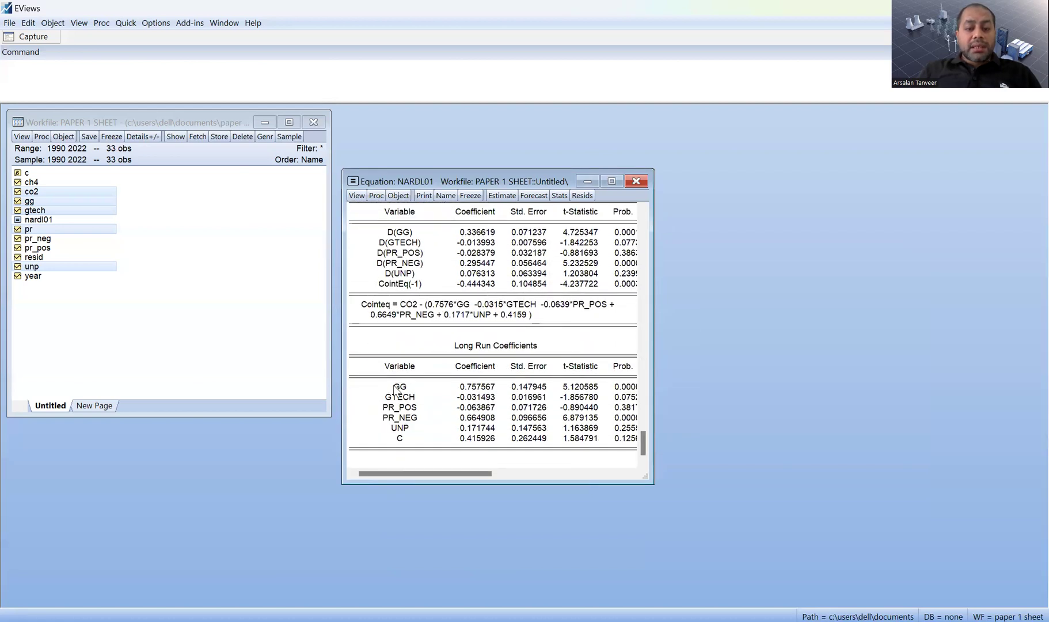
left_click_drag(352, 383, 404, 432)
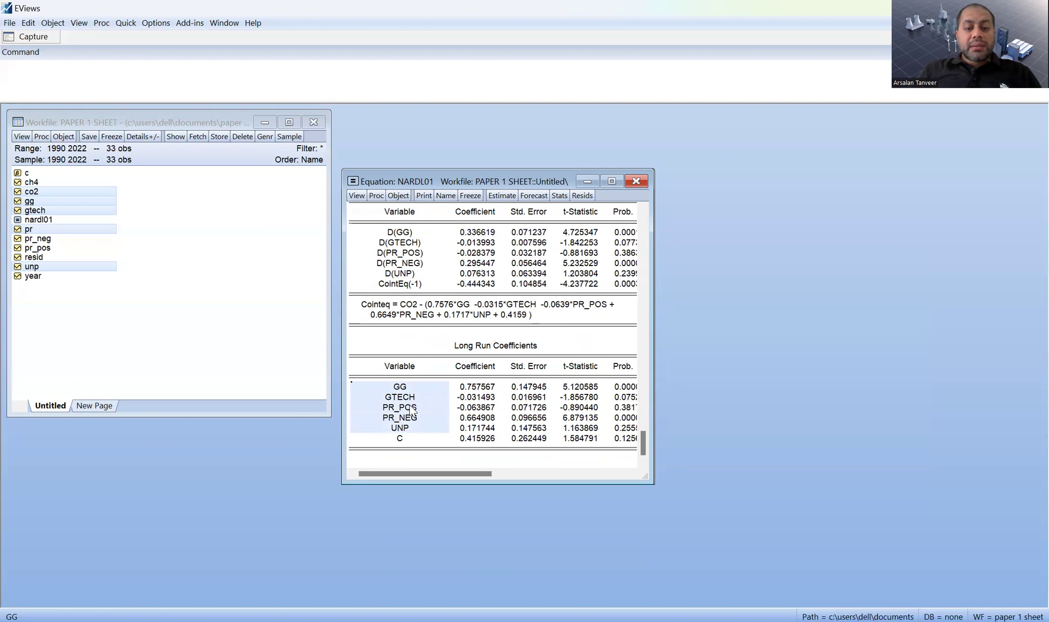
right_click(411, 407)
left_click(429, 413)
Switch the estimation method to stepwise least squares and paste in the copied variable names.
left_click(503, 196)
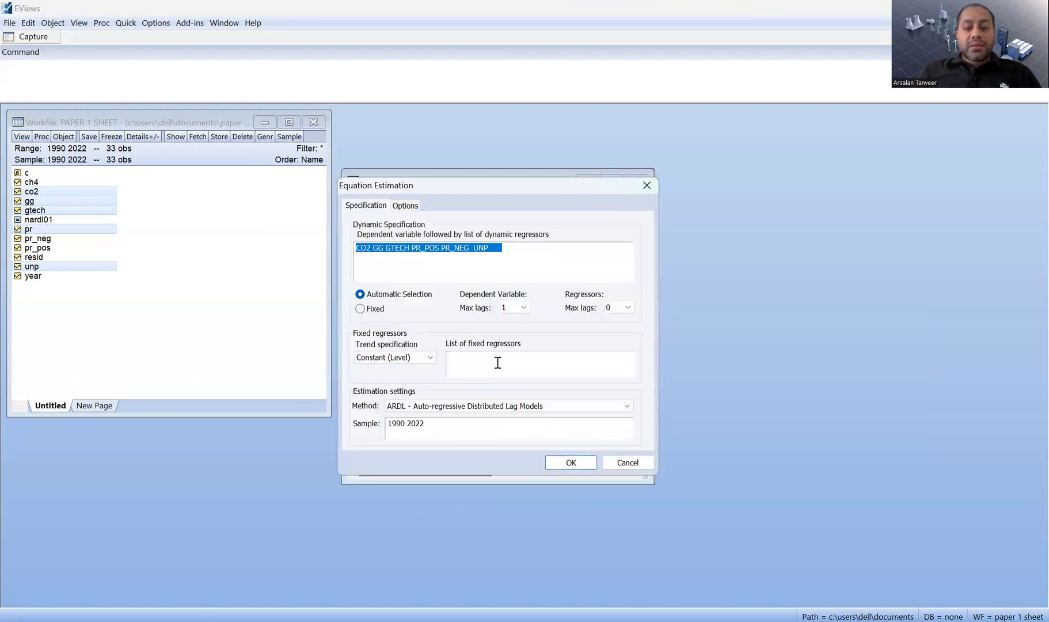
left_click(489, 406)
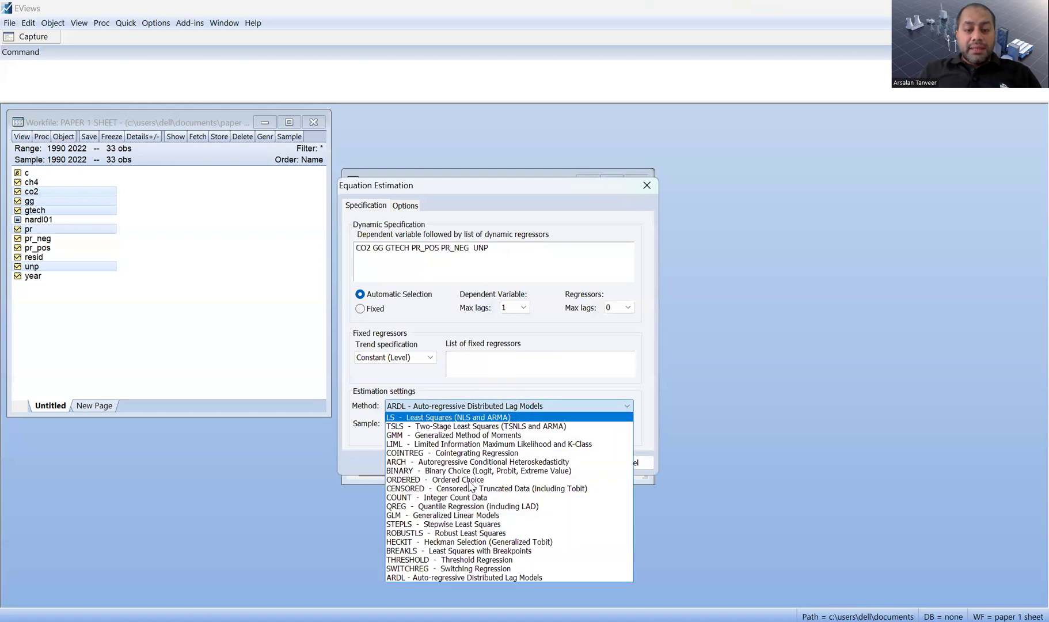
left_click(468, 524)
key("Delete")
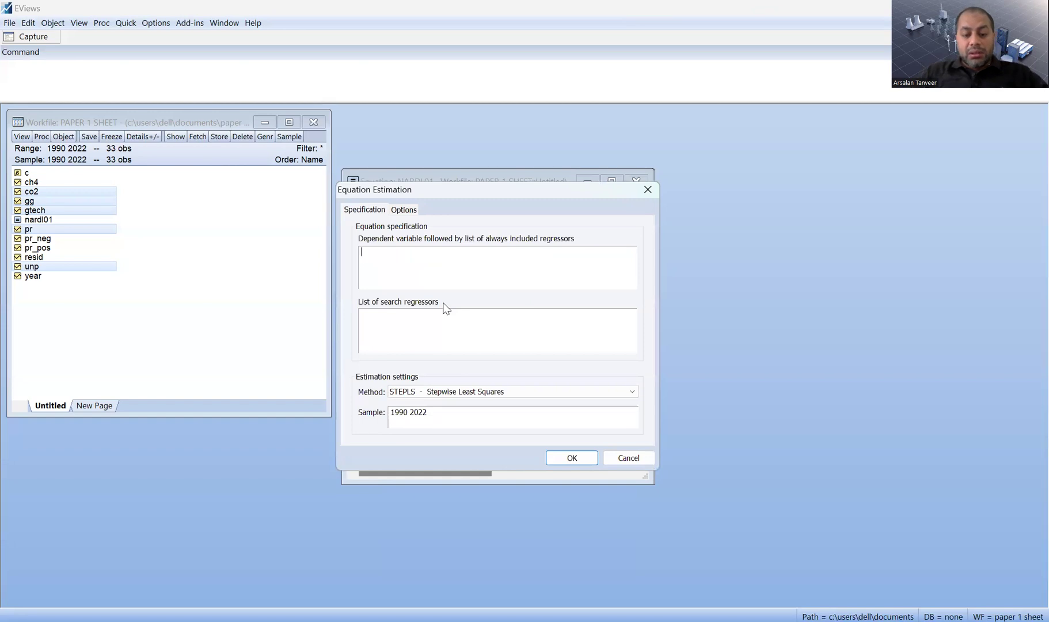
key("ctrl+v")
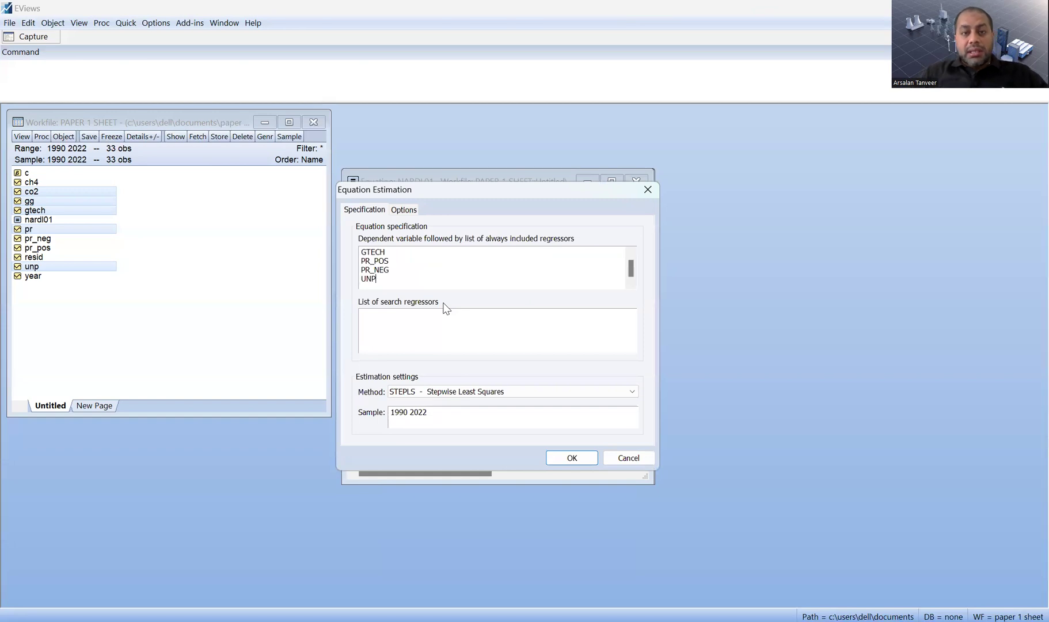
Join the variables onto one line and prefix it with d(co2) c.
left_click(360, 279)
key("BackSpace")
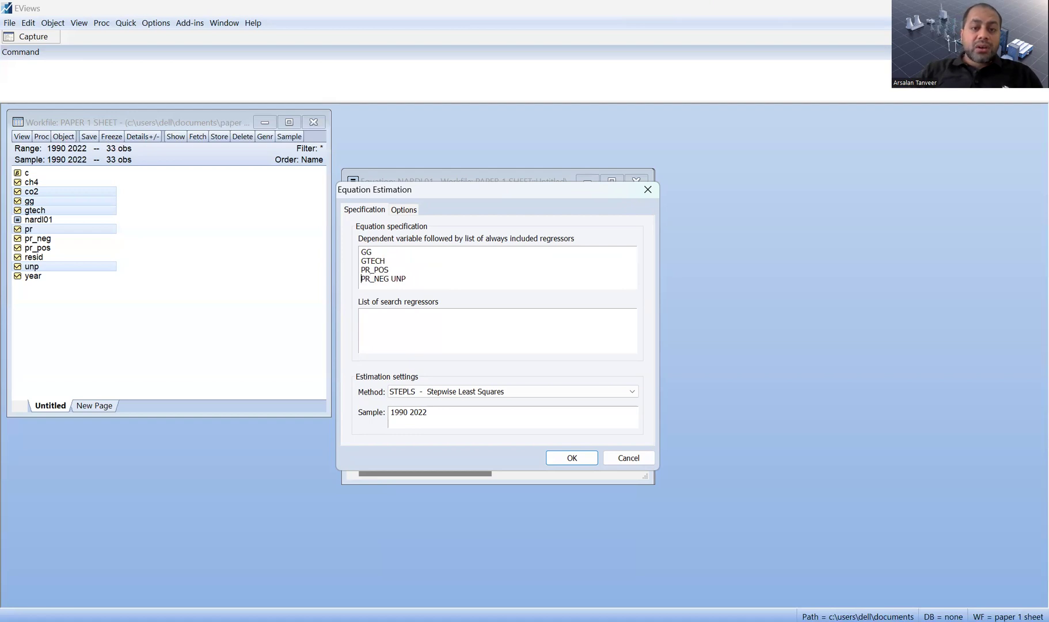
key("BackSpace")
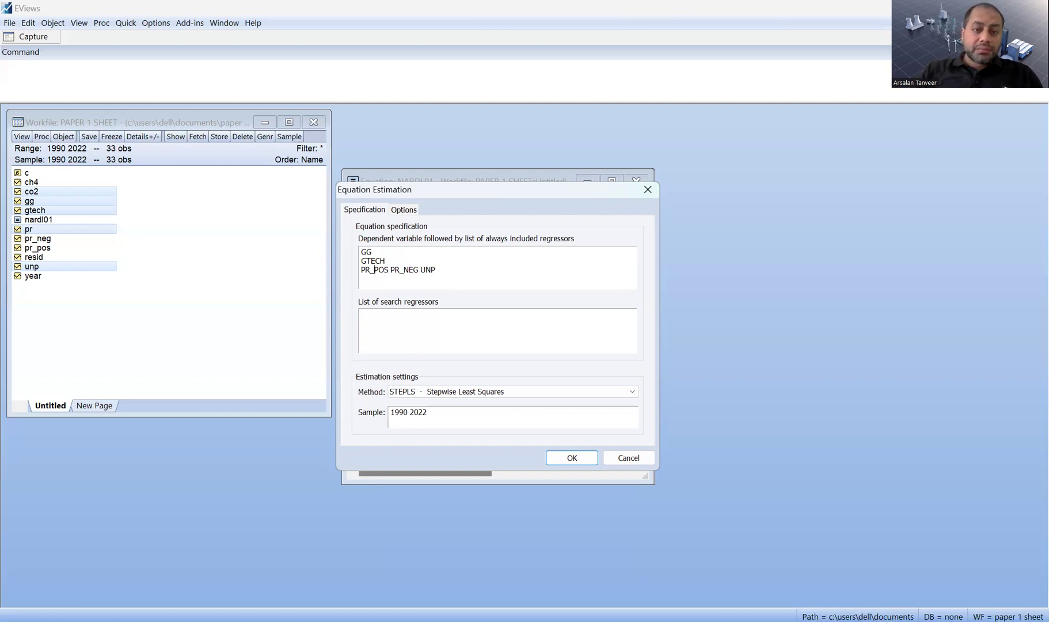
key("BackSpace")
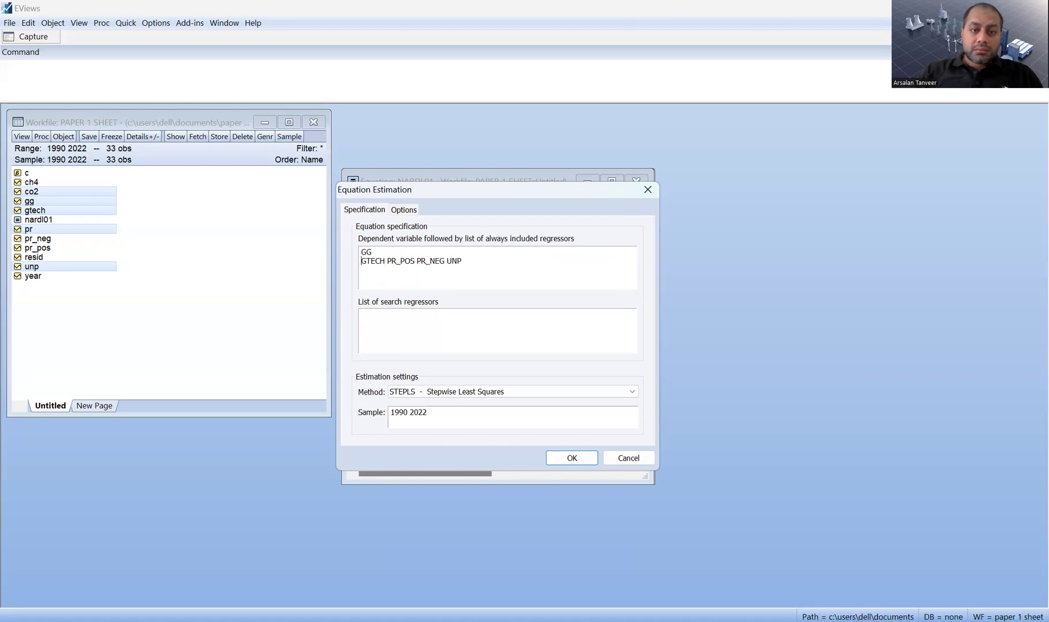
key("BackSpace")
left_click(361, 252)
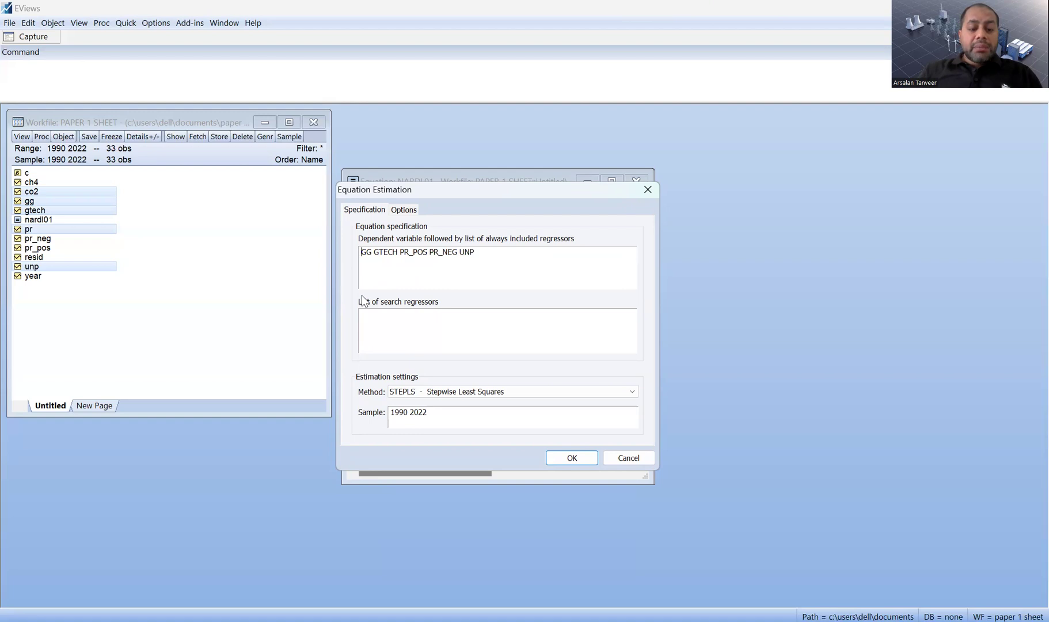
type("d(")
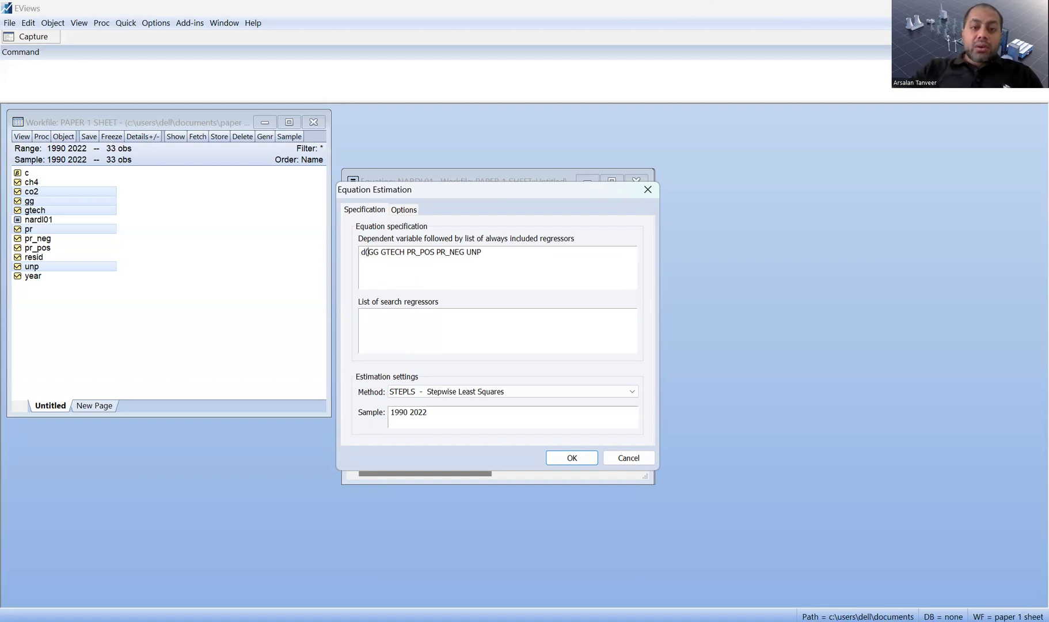
type("co")
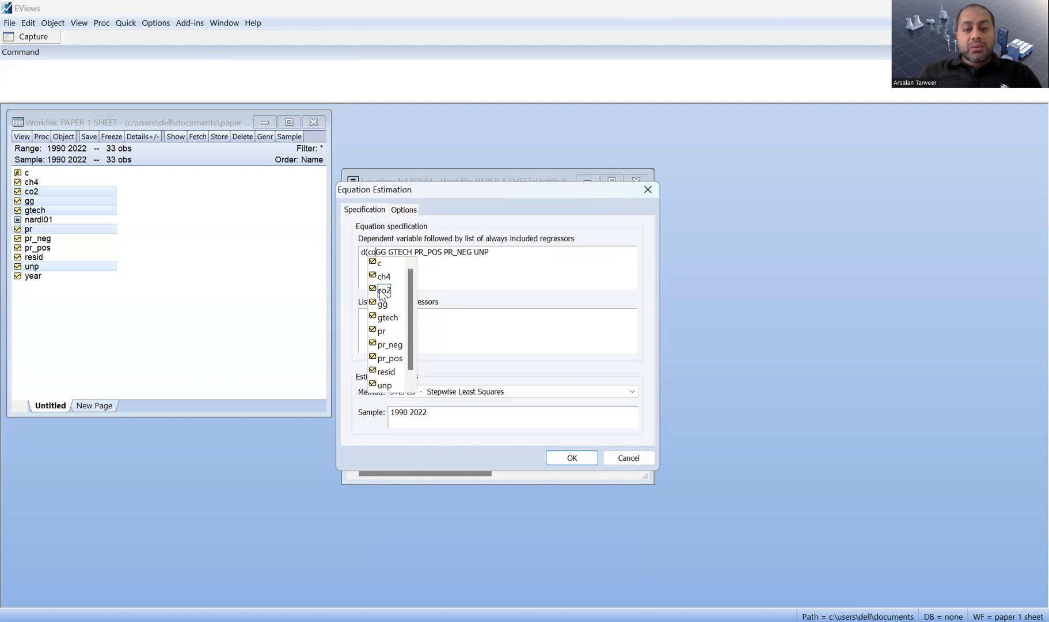
left_click(384, 290)
type(") d")
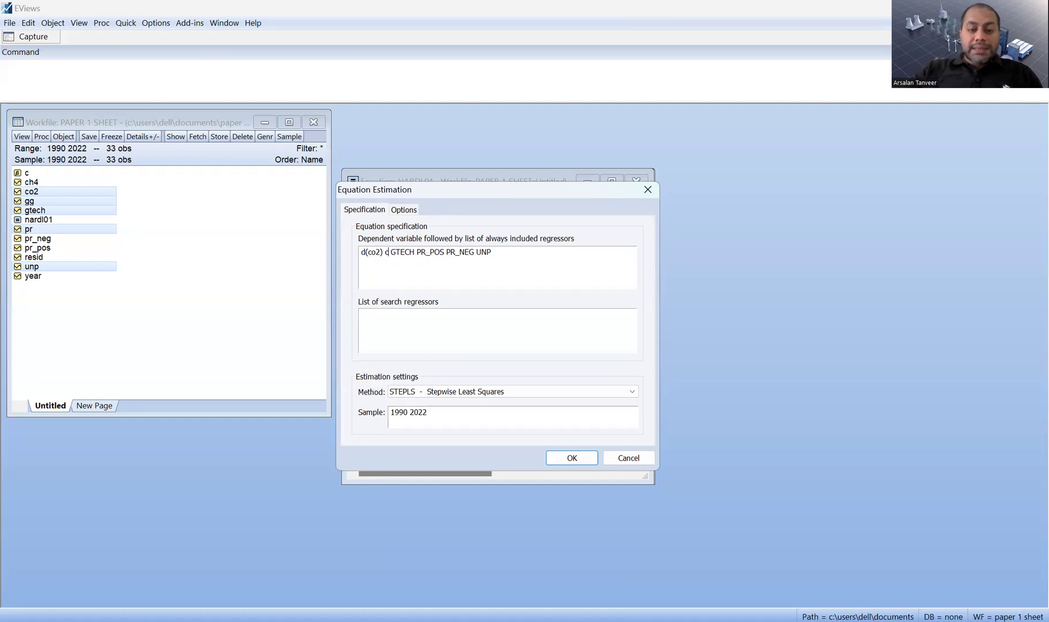
Choose Uni-directional stepwise selection with a forward p-value threshold of 0.05.
left_click(408, 215)
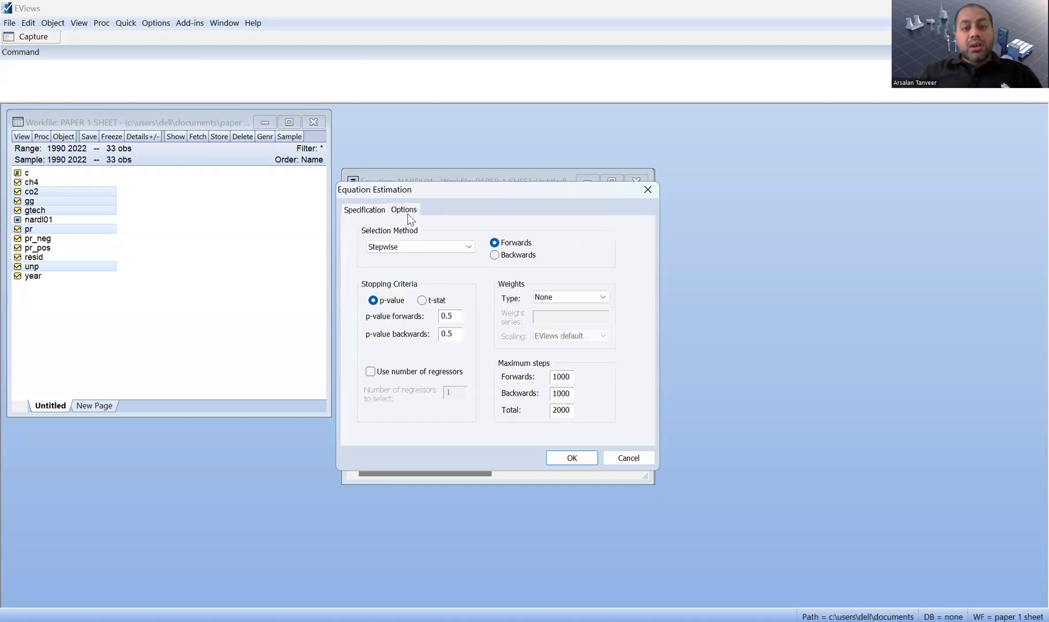
left_click(412, 245)
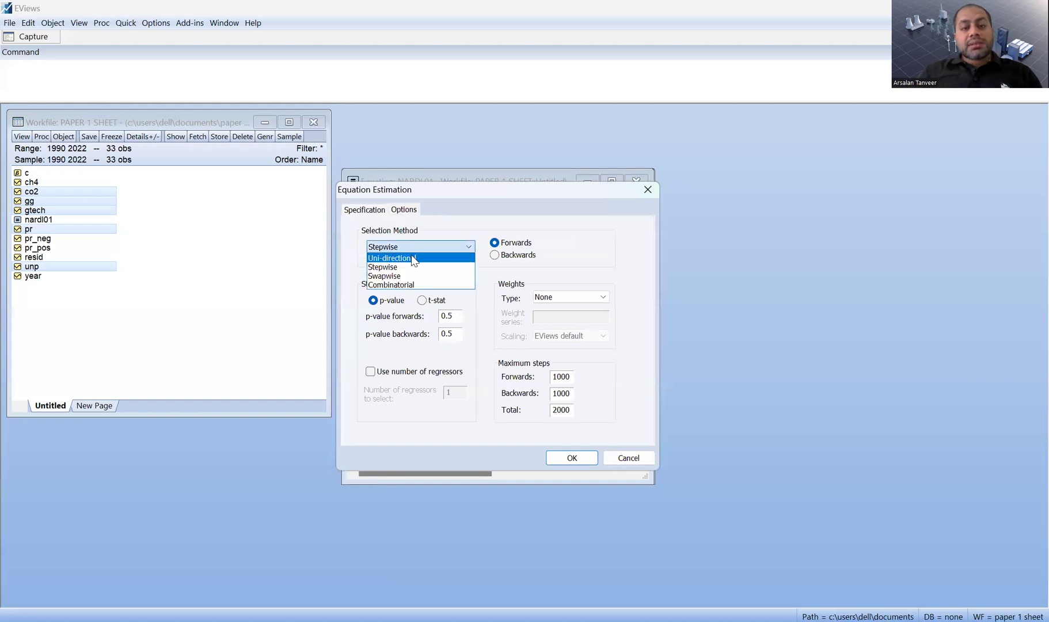
left_click(412, 257)
left_click(447, 316)
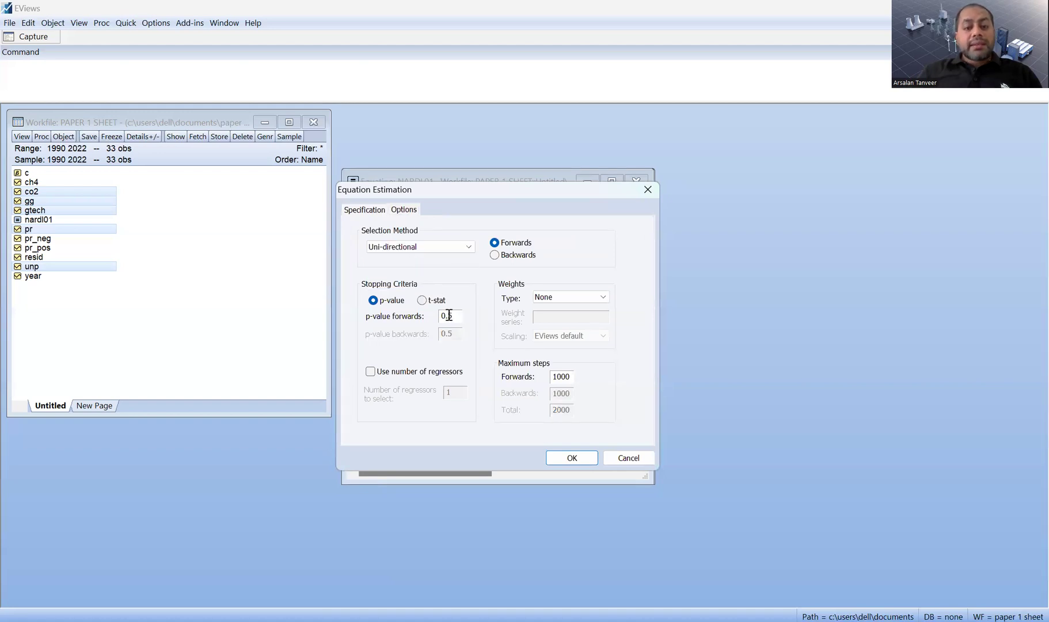
type("0")
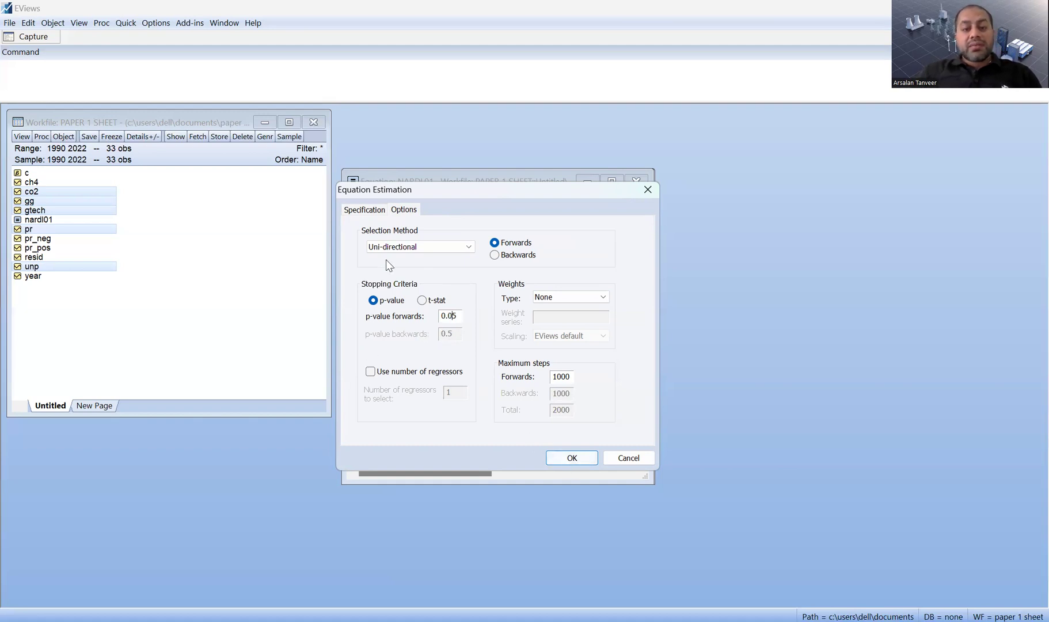
left_click(363, 211)
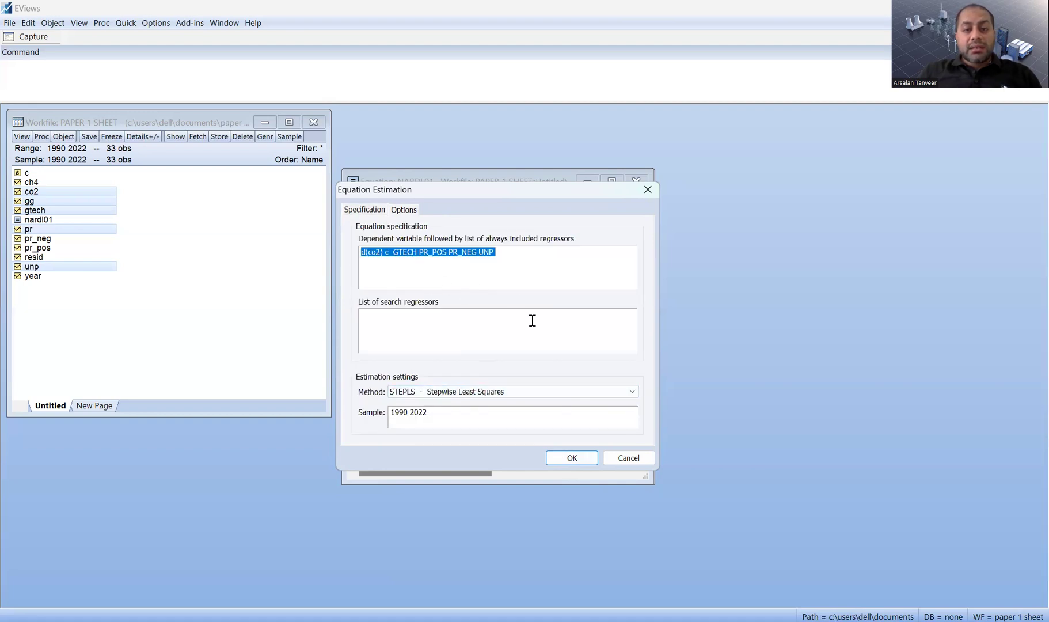
Estimate the stepwise D(CO2) regression and view its representation, marking the C(3)*PR_POS + C(4)*PR_NEG terms.
left_click(577, 459)
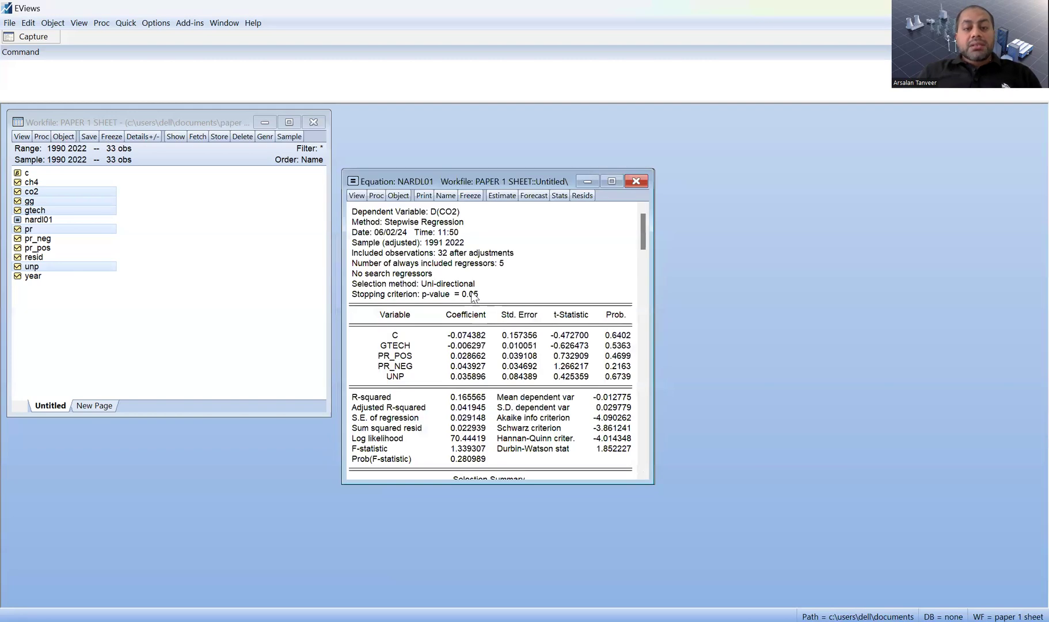
left_click(357, 196)
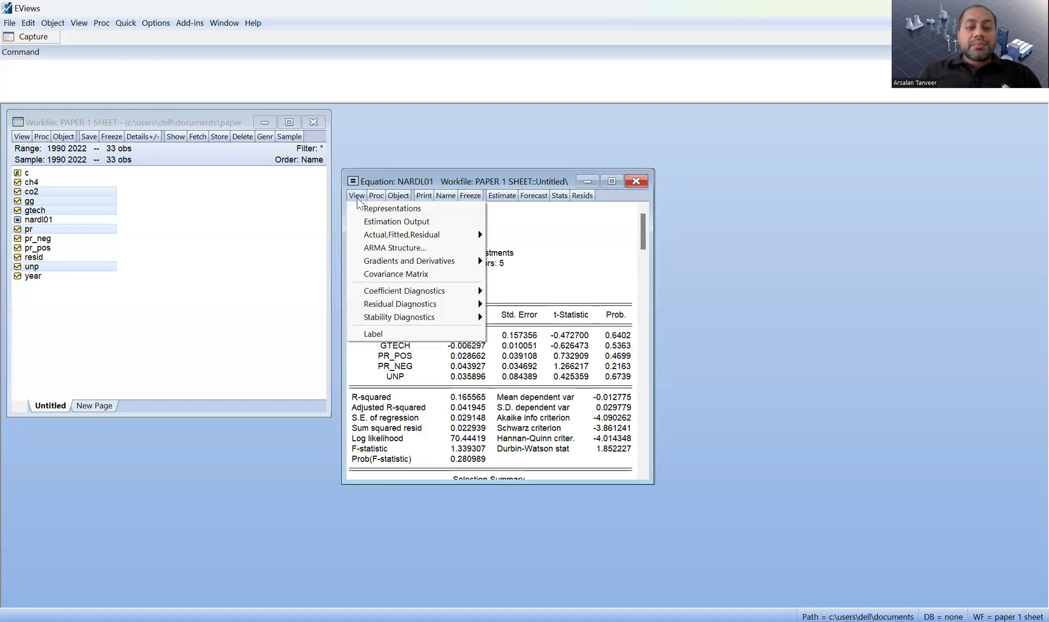
left_click(385, 209)
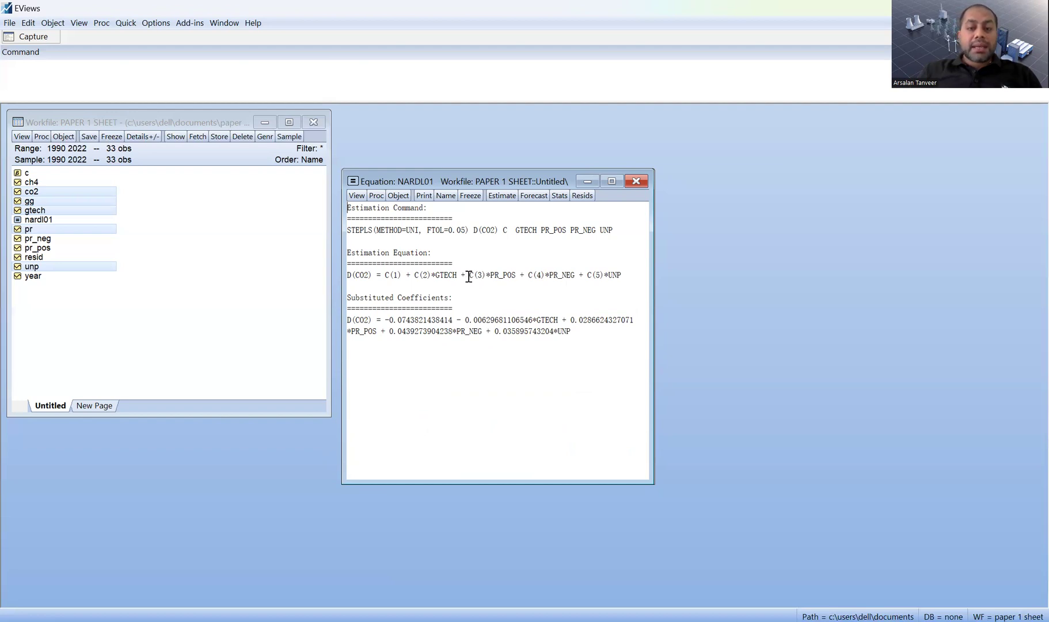
left_click_drag(469, 275, 579, 279)
left_click(558, 292)
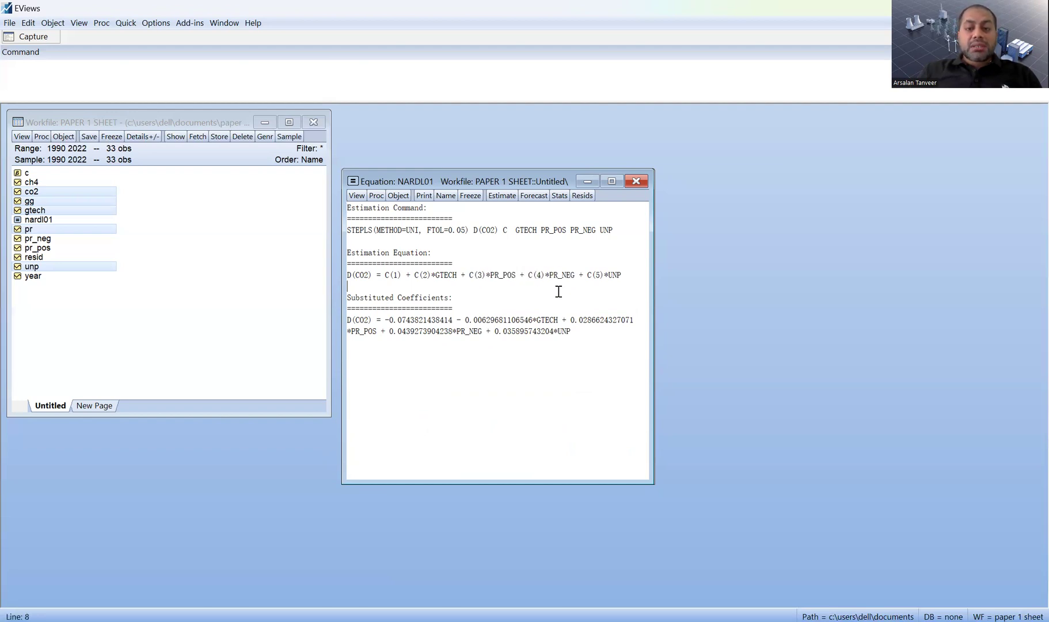
Open the Wald coefficient restriction test and enter the restriction c(3) = c(4).
left_click(358, 196)
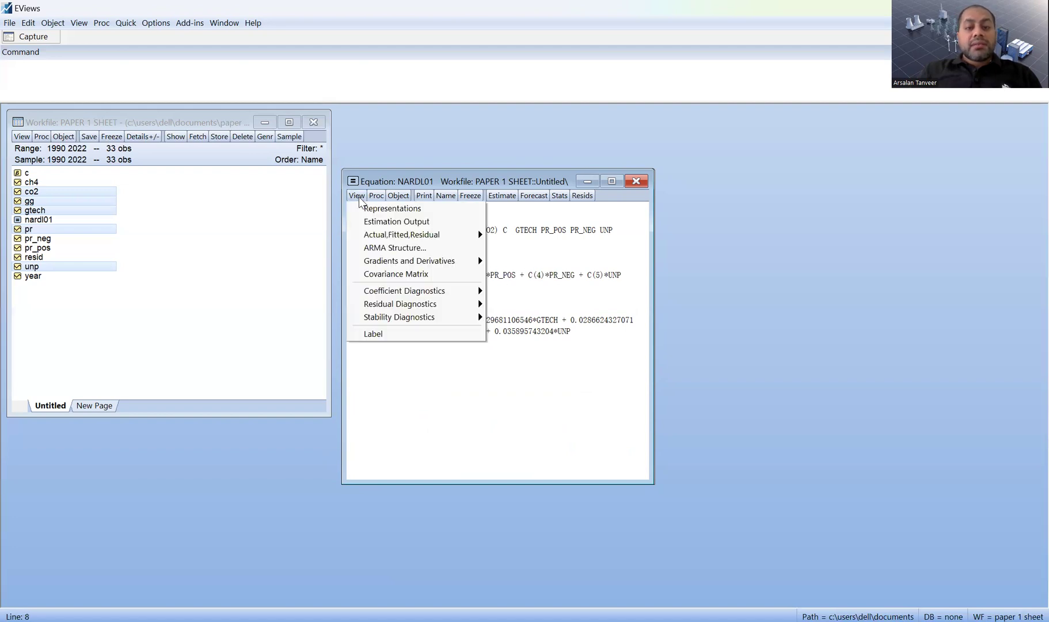
mouse_move(418, 295)
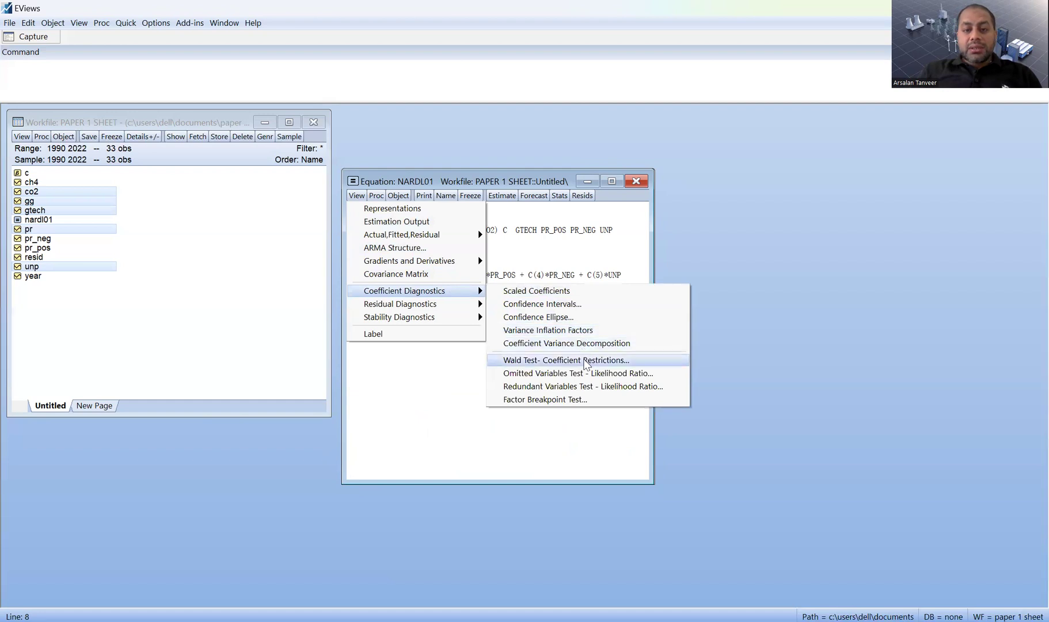
left_click(585, 362)
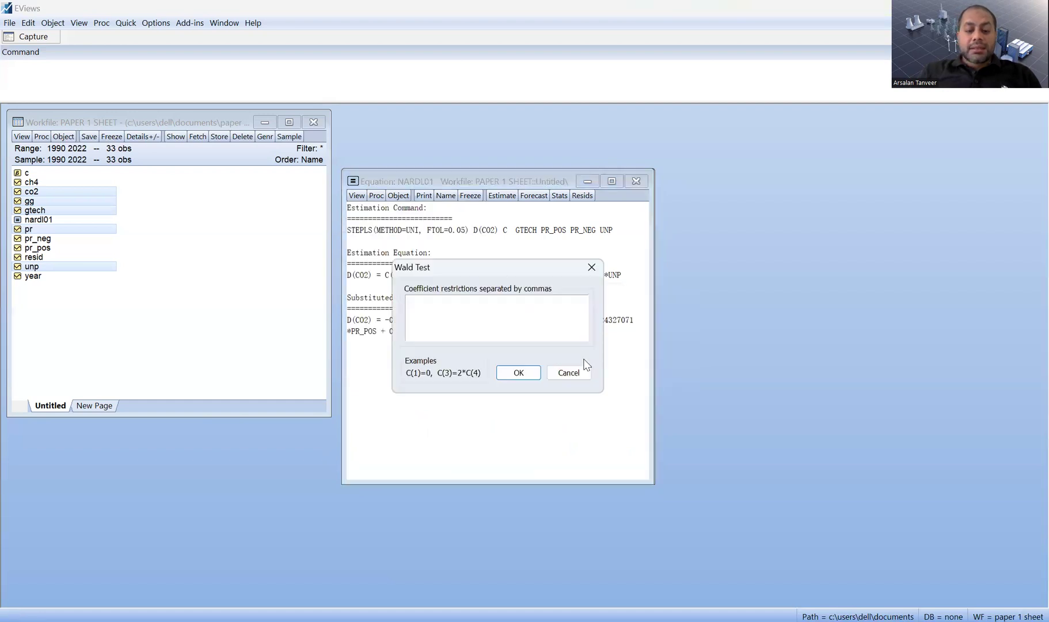
type("c(3")
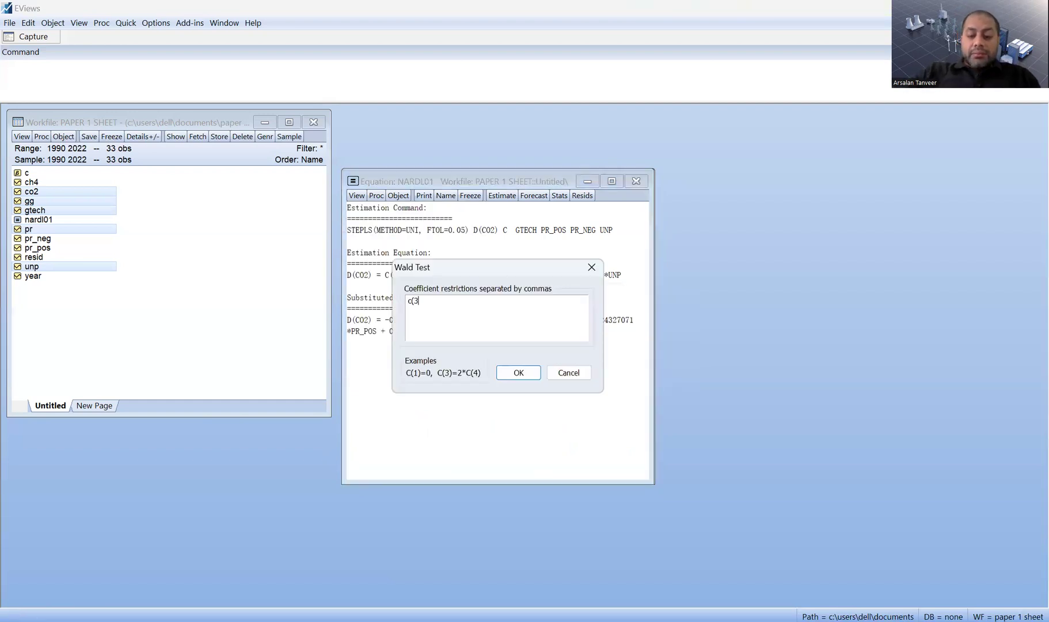
type(") = c")
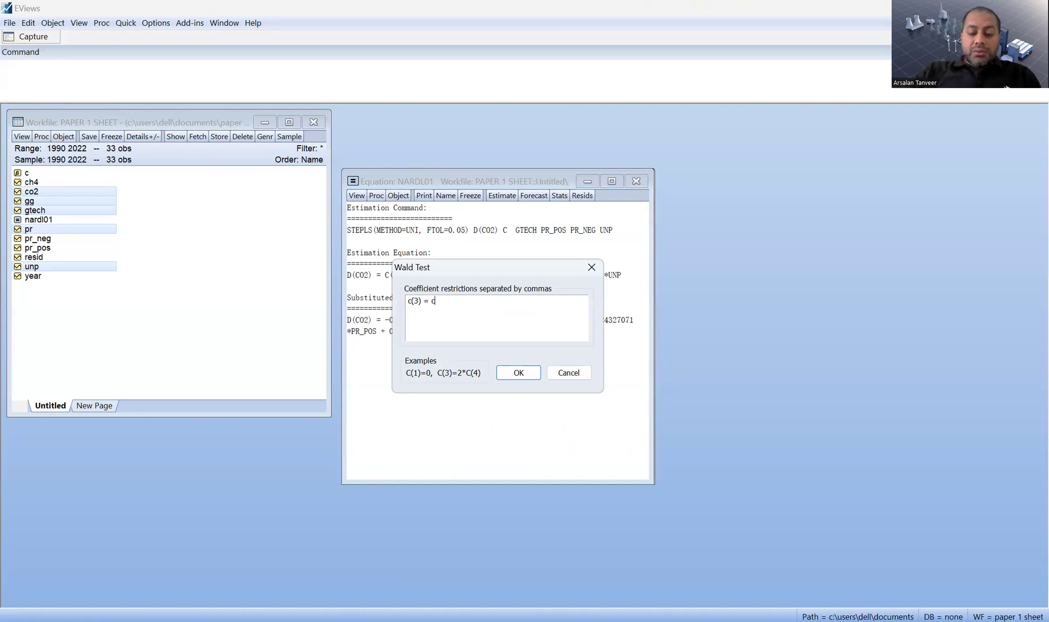
type("(4")
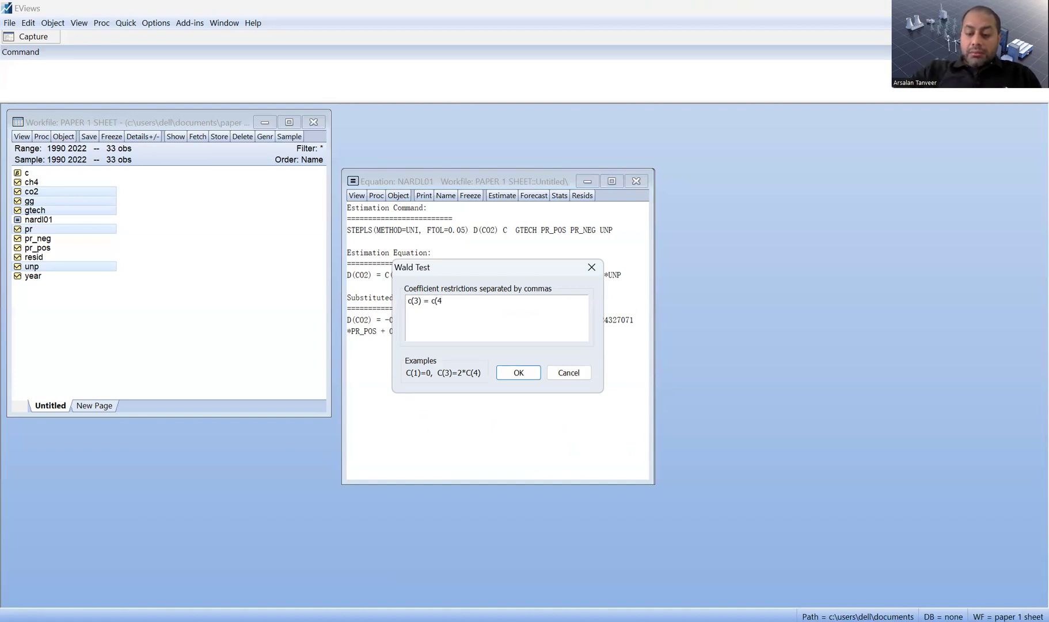
type(")")
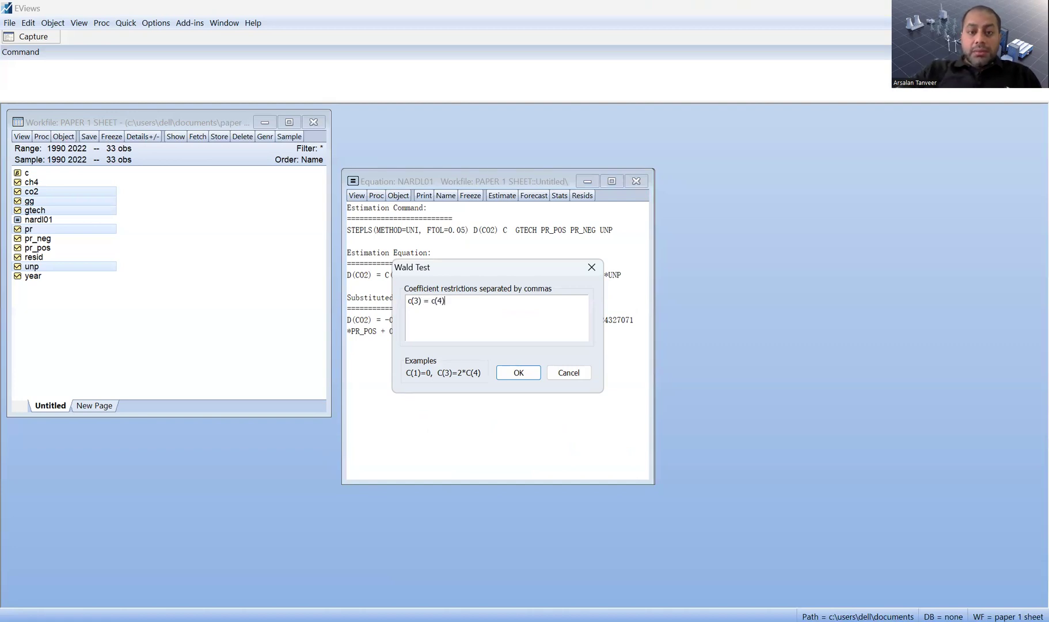
left_click(518, 373)
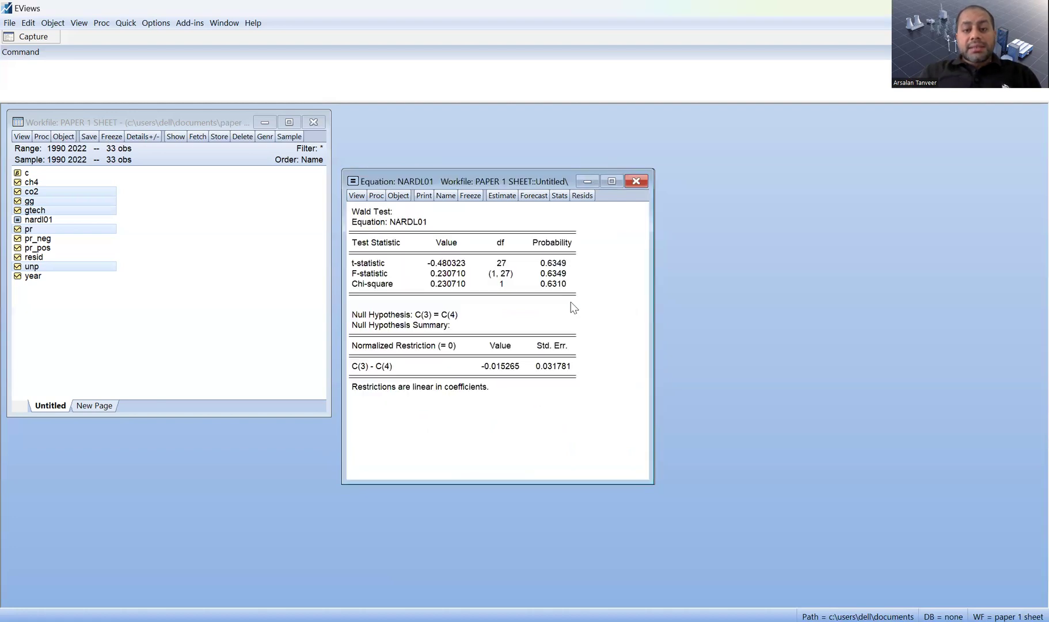